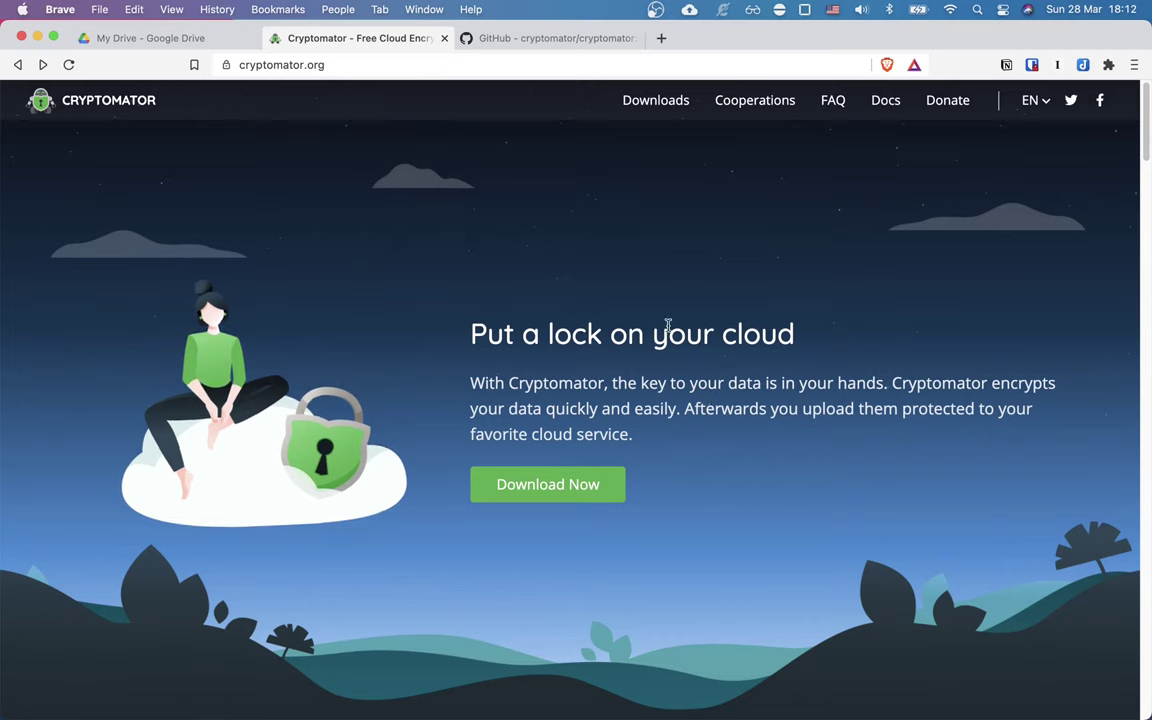
Open the cryptomator.org downloads page offering Cryptomator 1.5.13 for macOS as a DMG
{"action": "left_click", "coordinate": [563, 490]}
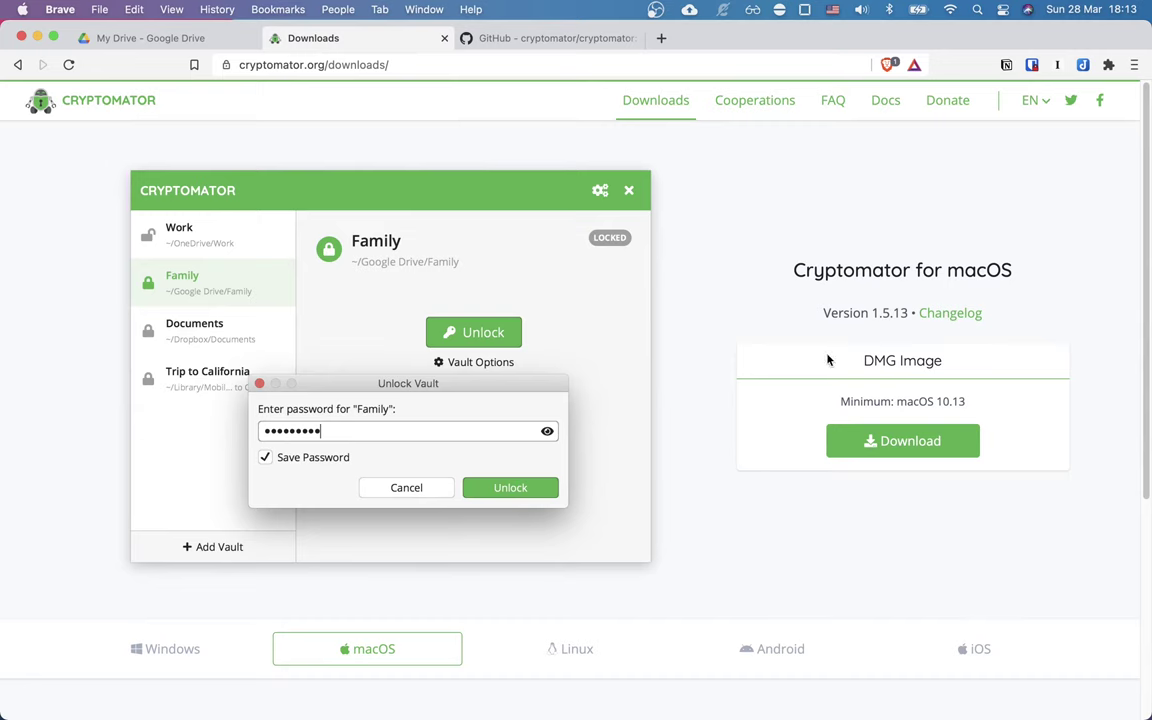
Mount Cryptomator-1.5.13.dmg from the Desktop and drag Cryptomator into Applications
{"action": "mouse_move", "coordinate": [160, 705]}
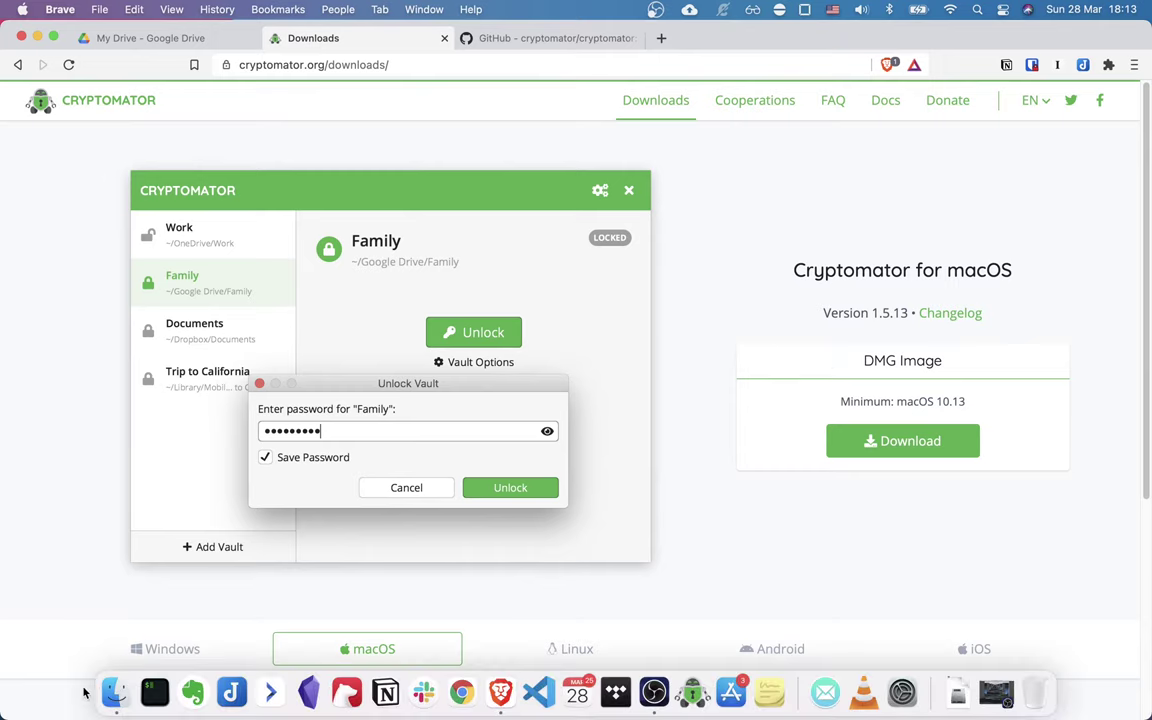
{"action": "left_click", "coordinate": [120, 697]}
{"action": "left_click", "coordinate": [330, 481]}
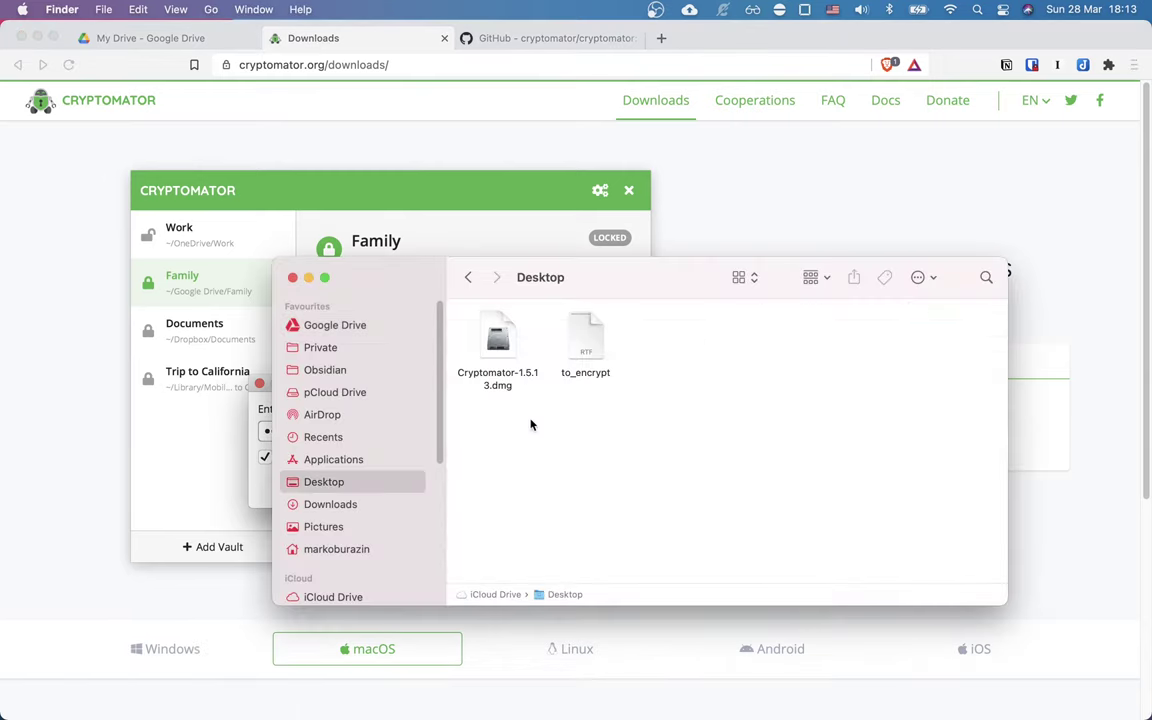
{"action": "left_click", "coordinate": [500, 346]}
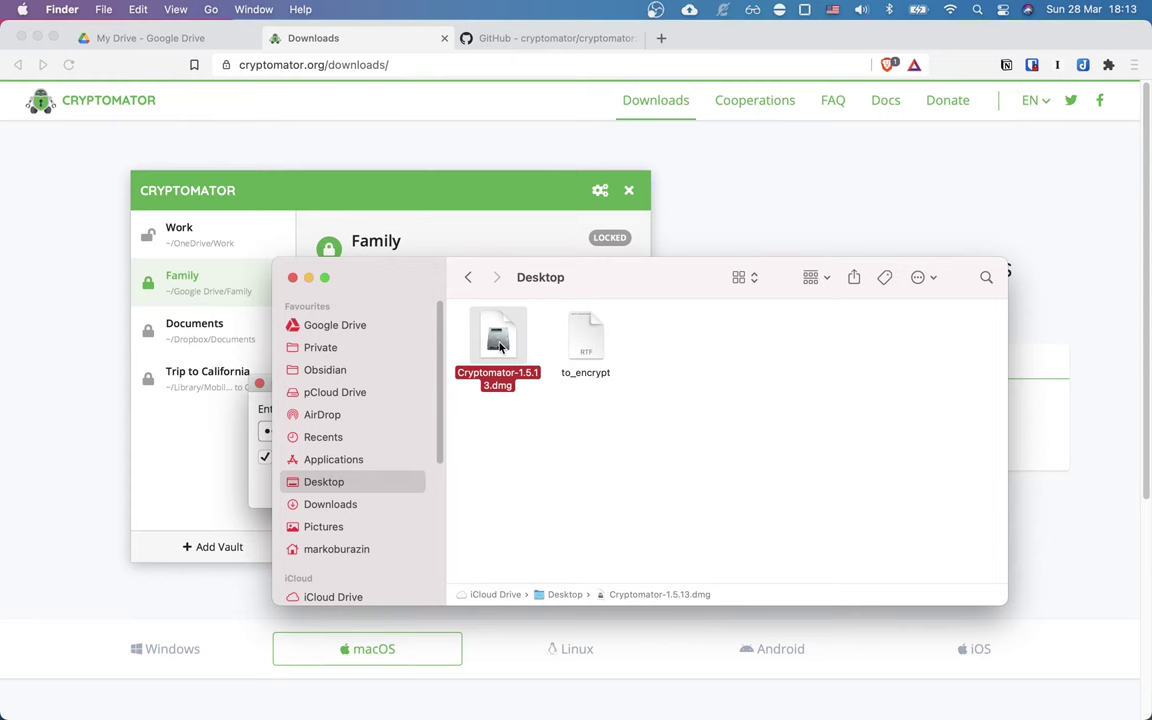
{"action": "double_click", "coordinate": [500, 346]}
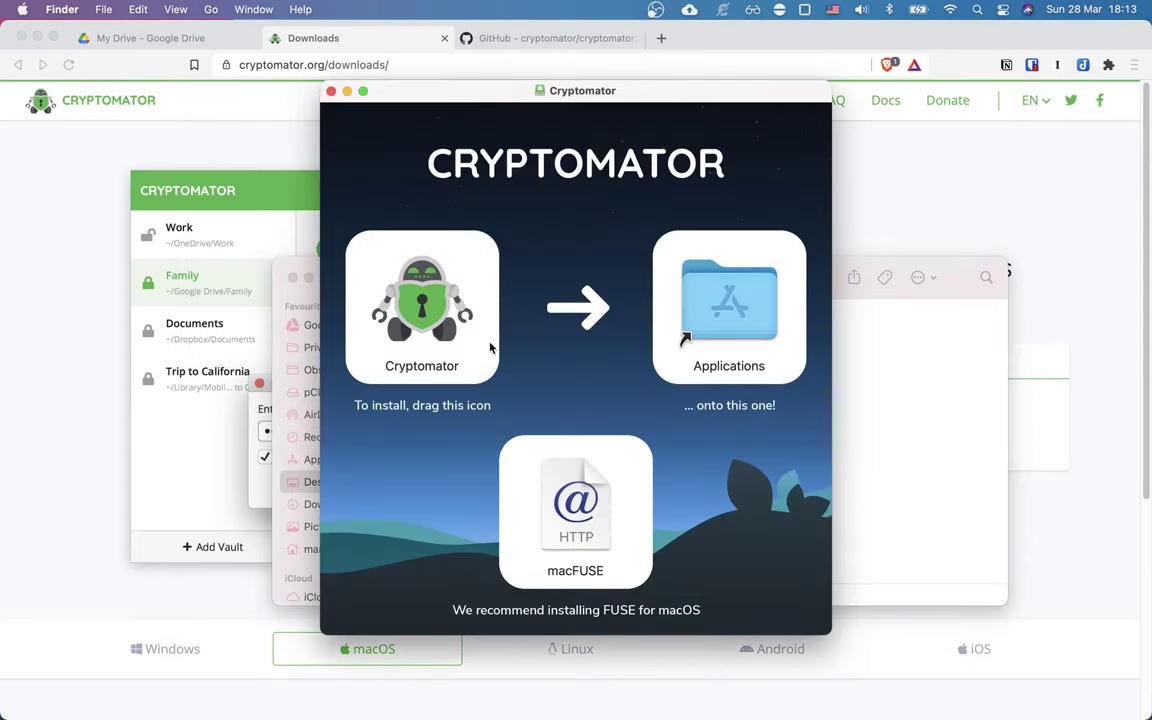
{"action": "left_click_drag", "start_coordinate": [522, 90], "coordinate": [498, 97]}
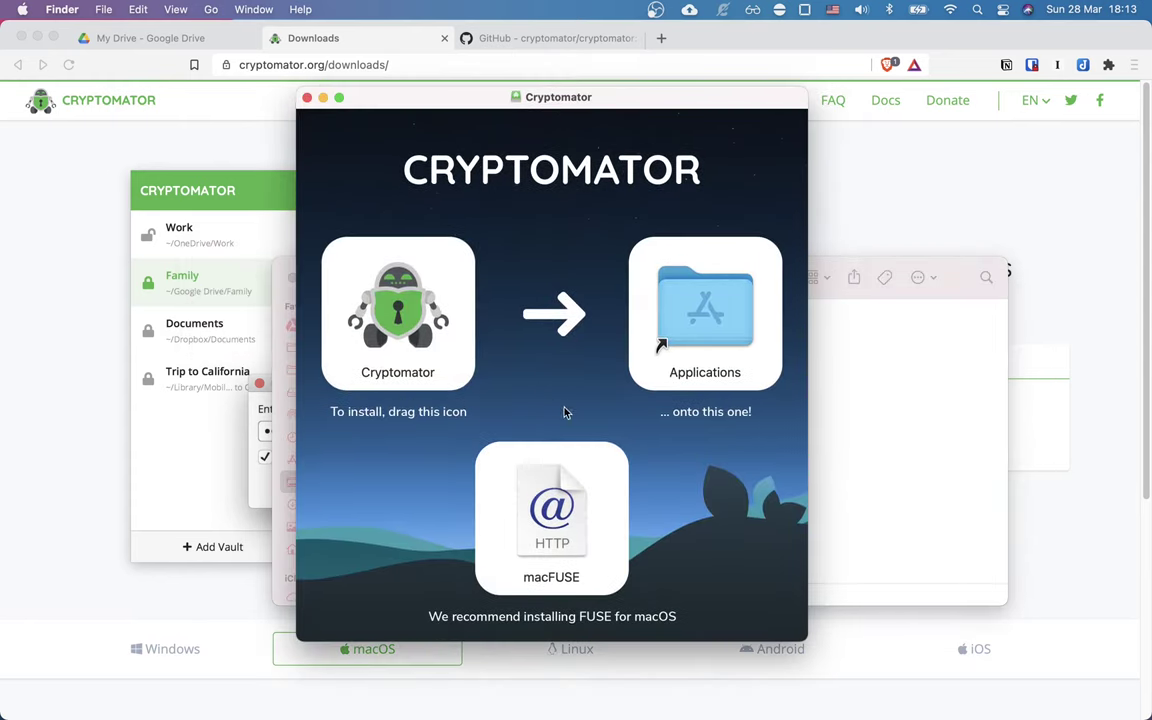
{"action": "left_click_drag", "start_coordinate": [367, 280], "coordinate": [420, 314]}
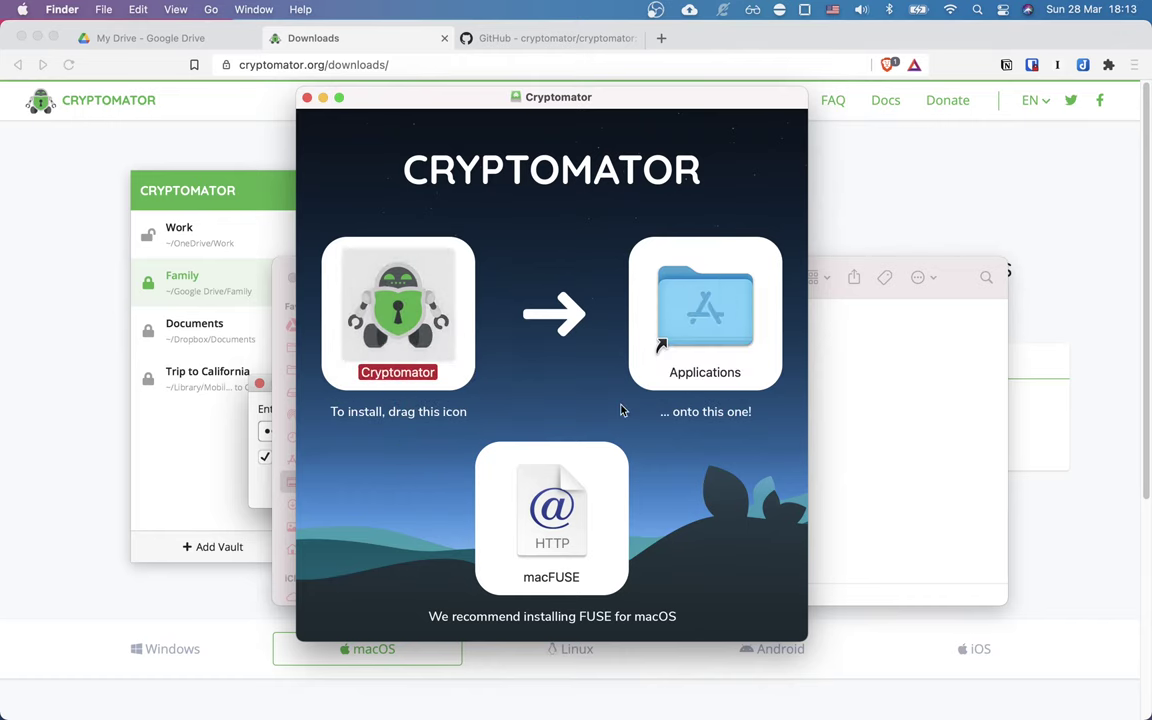
{"action": "left_click", "coordinate": [549, 540]}
{"action": "double_click", "coordinate": [549, 540]}
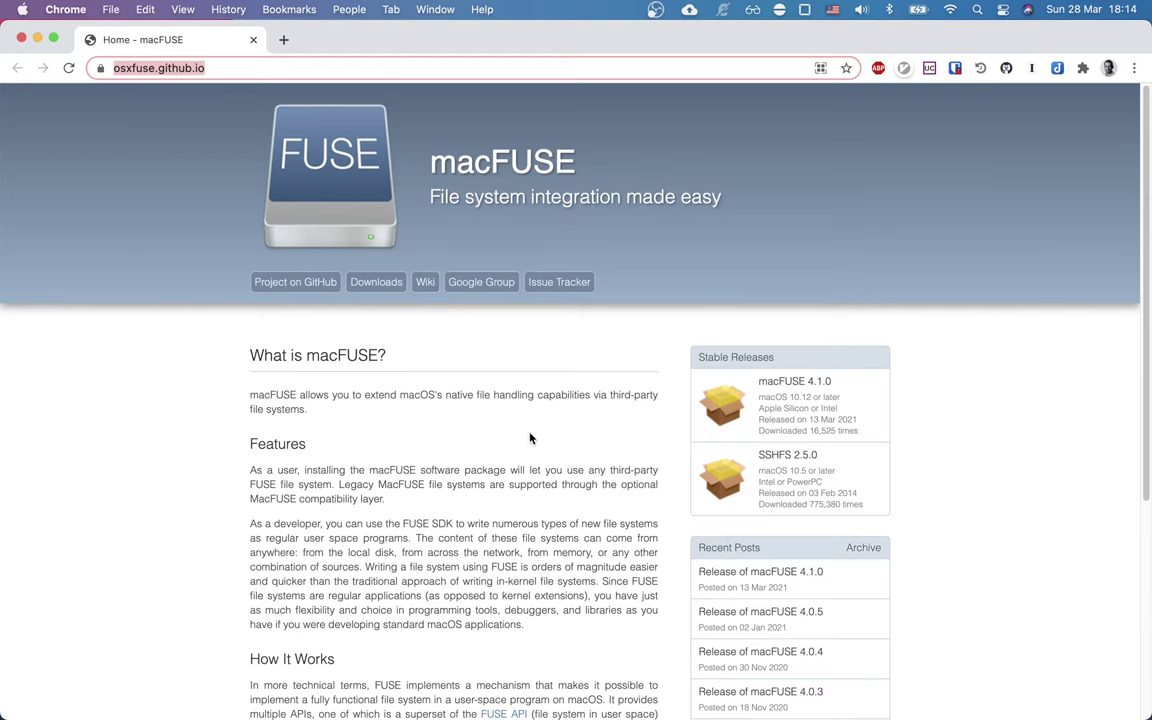
{"action": "left_click", "coordinate": [253, 40]}
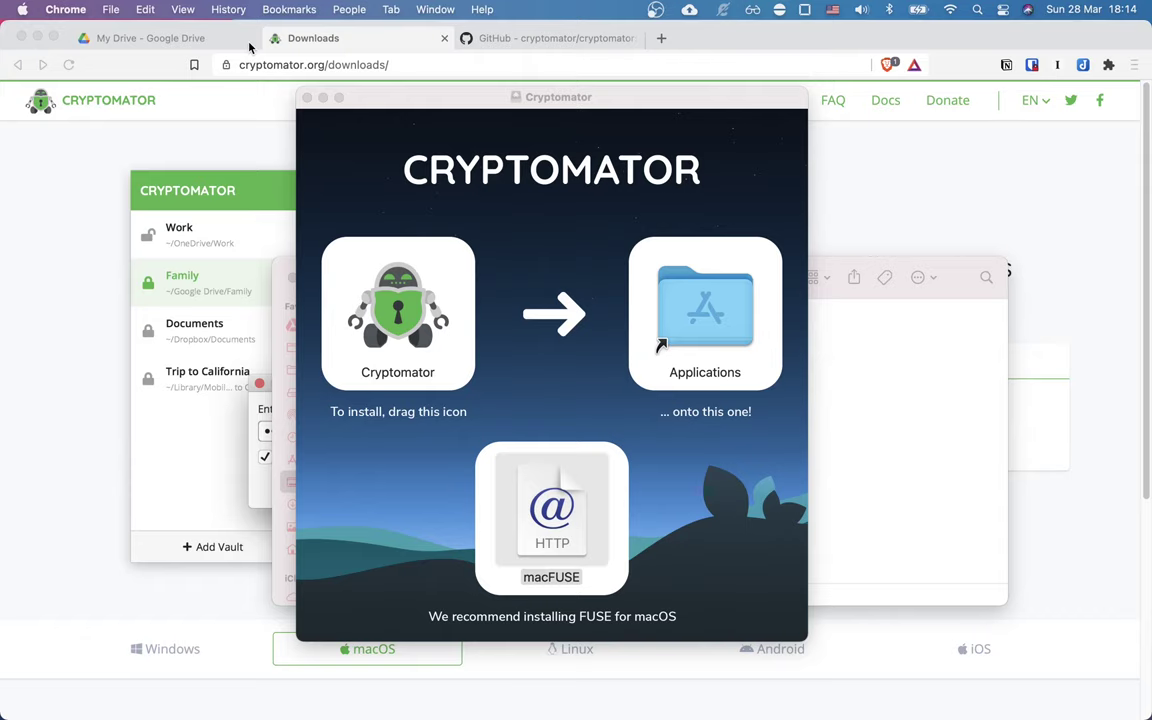
Close the installer window and launch Cryptomator, showing its empty vault list
{"action": "left_click", "coordinate": [306, 97]}
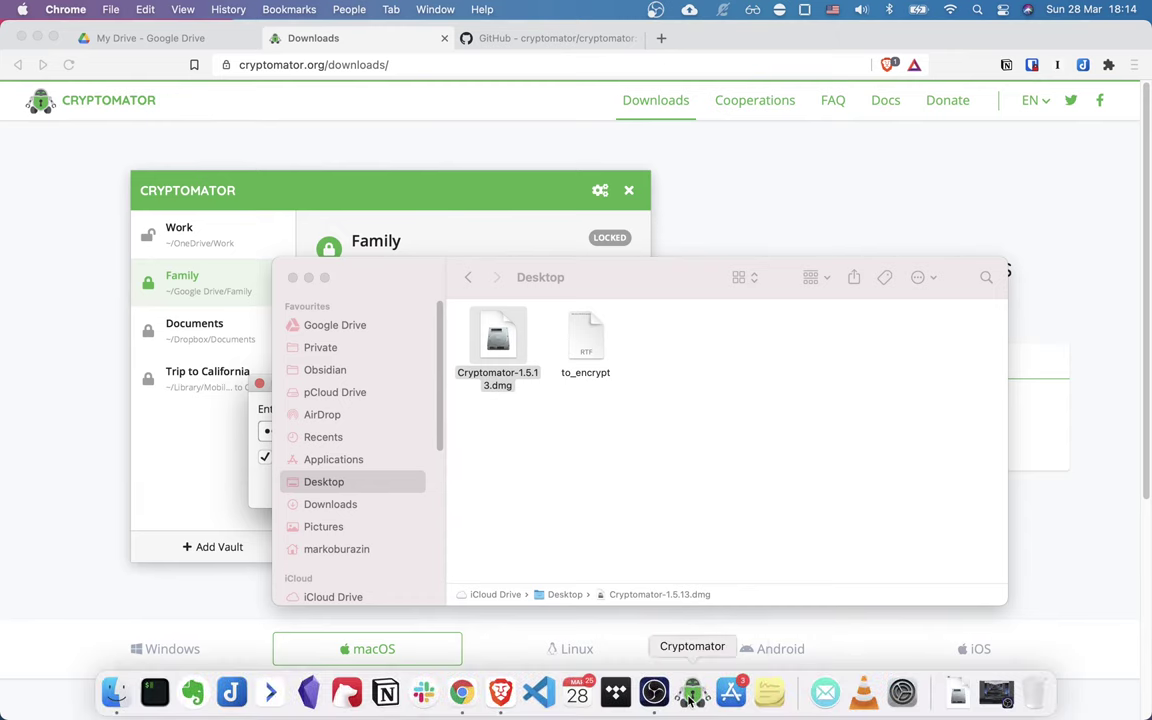
{"action": "left_click", "coordinate": [689, 699]}
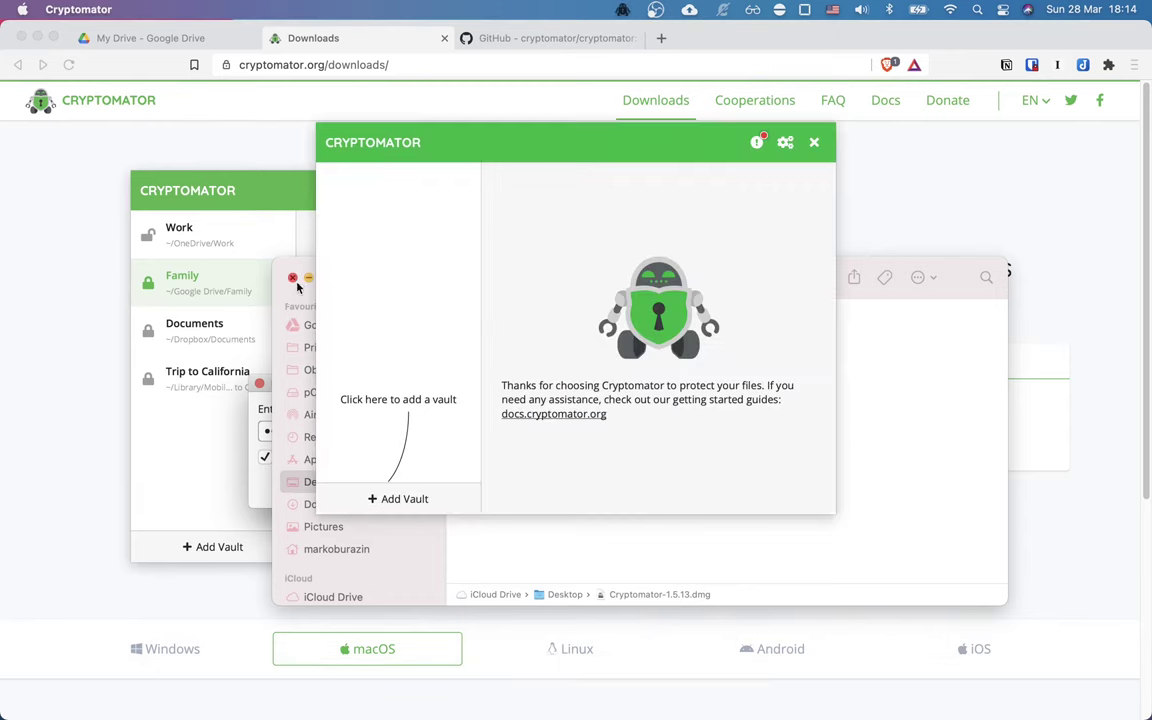
{"action": "left_click_drag", "start_coordinate": [411, 147], "coordinate": [426, 223]}
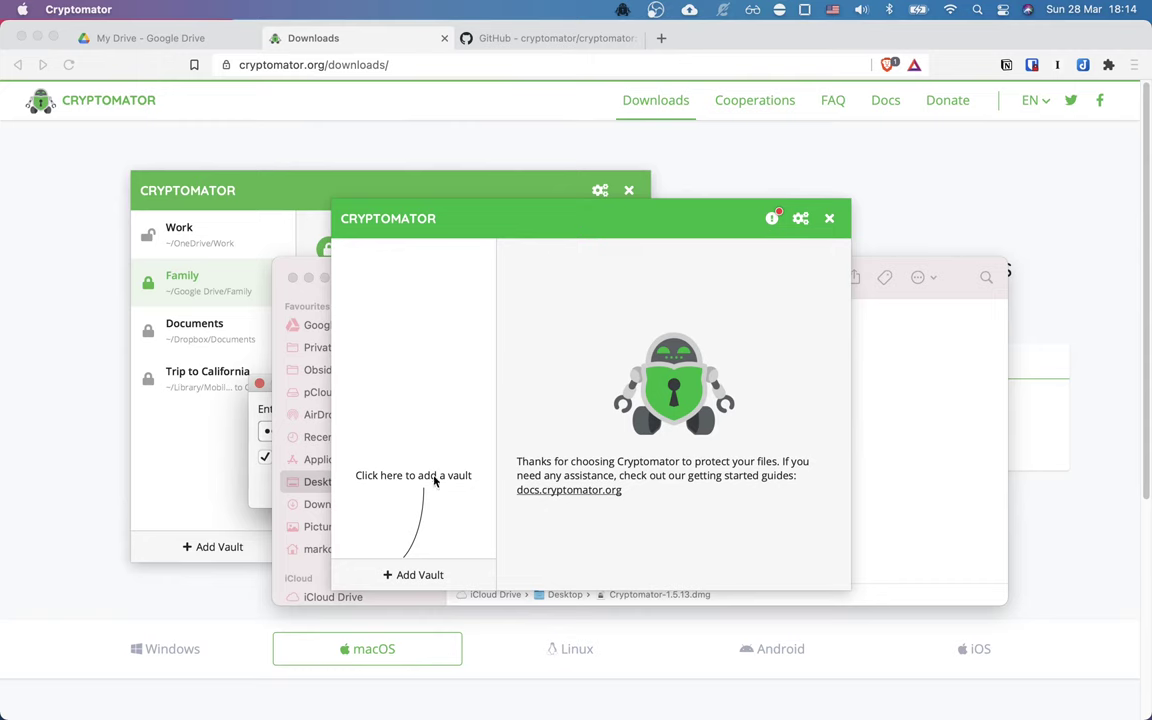
Start creating a new vault and name it 'My Vault'
{"action": "left_click", "coordinate": [436, 577]}
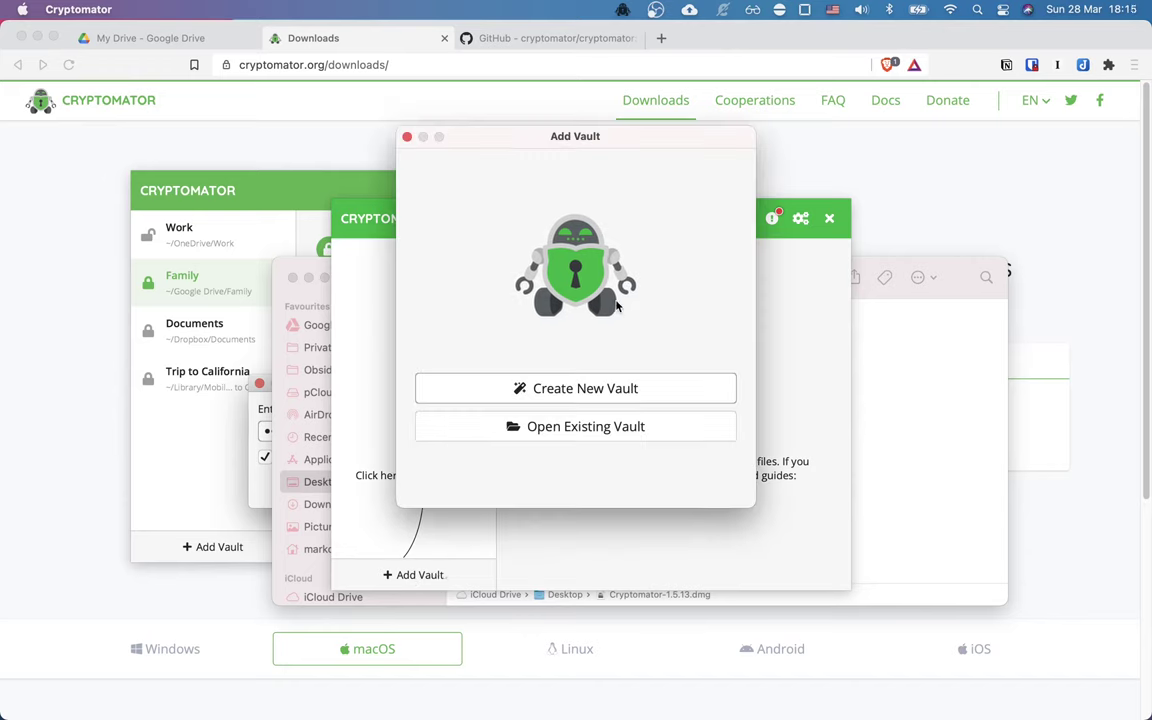
{"action": "left_click", "coordinate": [594, 390]}
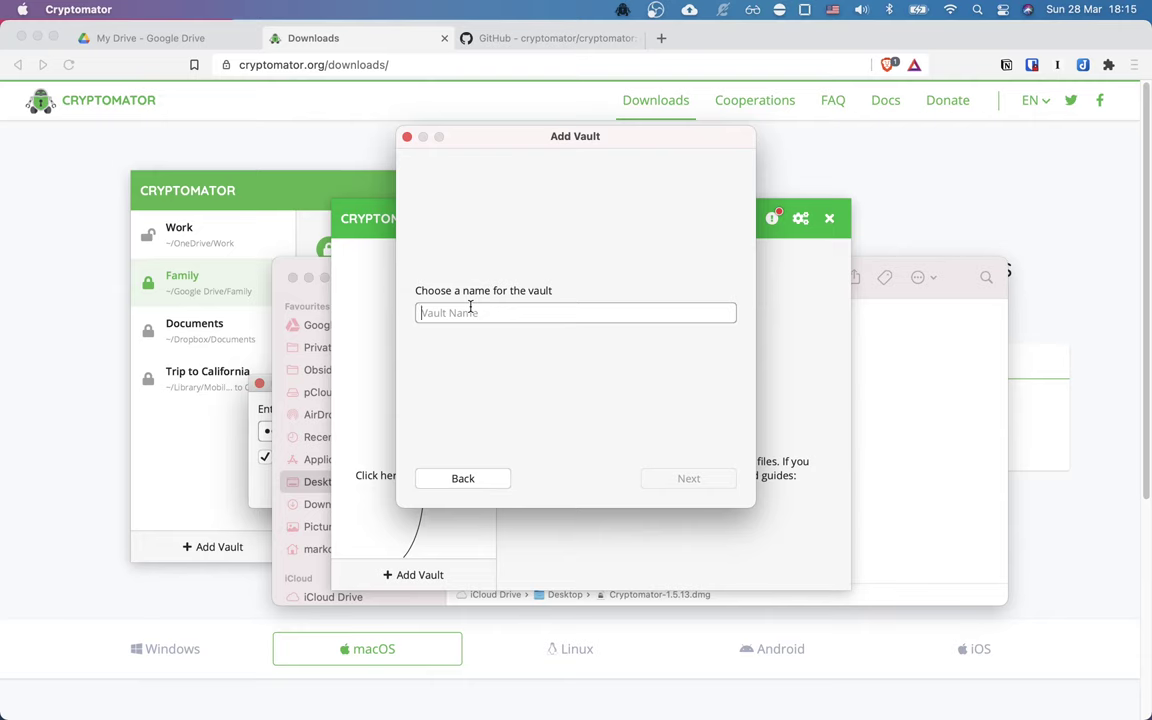
{"action": "type", "text": "My Vau"}
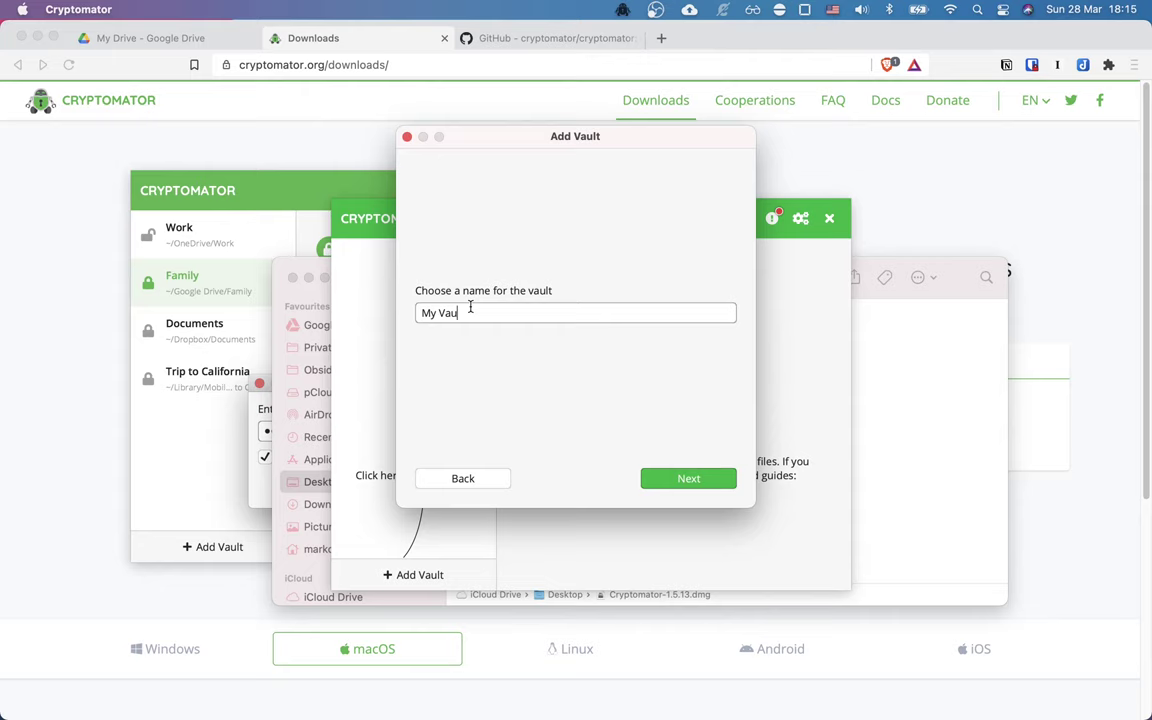
{"action": "type", "text": "lt"}
Choose Google Drive as My Vault's storage location and advance to the password step
{"action": "left_click", "coordinate": [689, 479]}
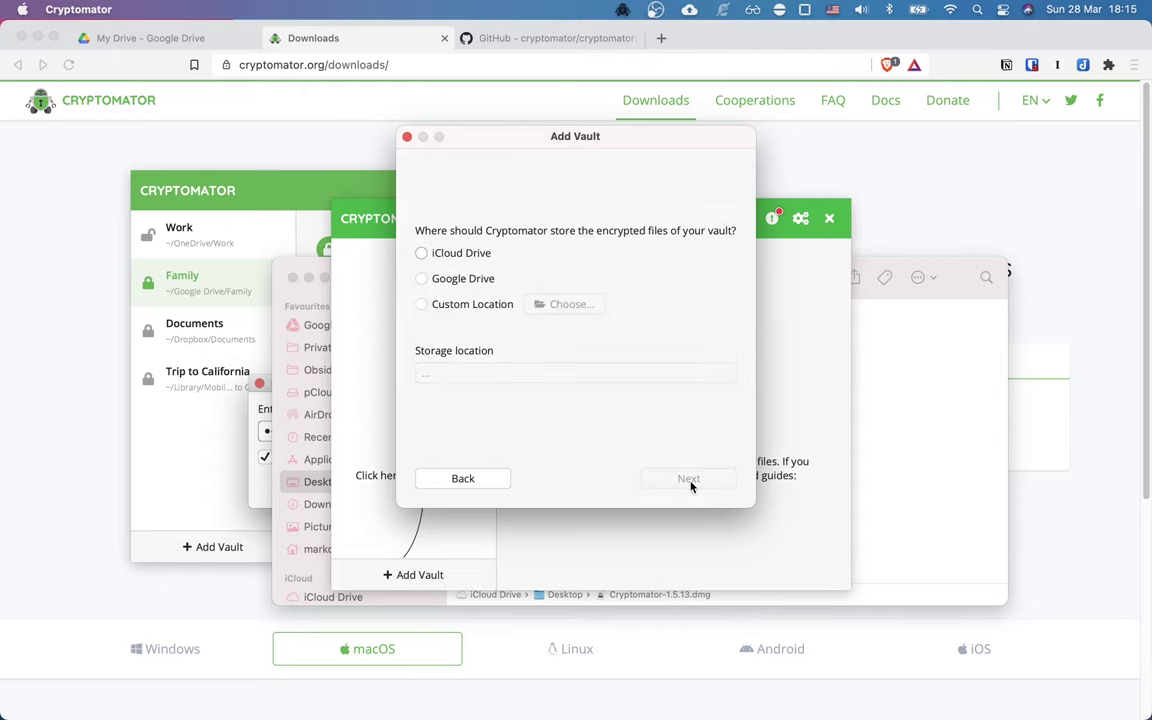
{"action": "left_click", "coordinate": [420, 280]}
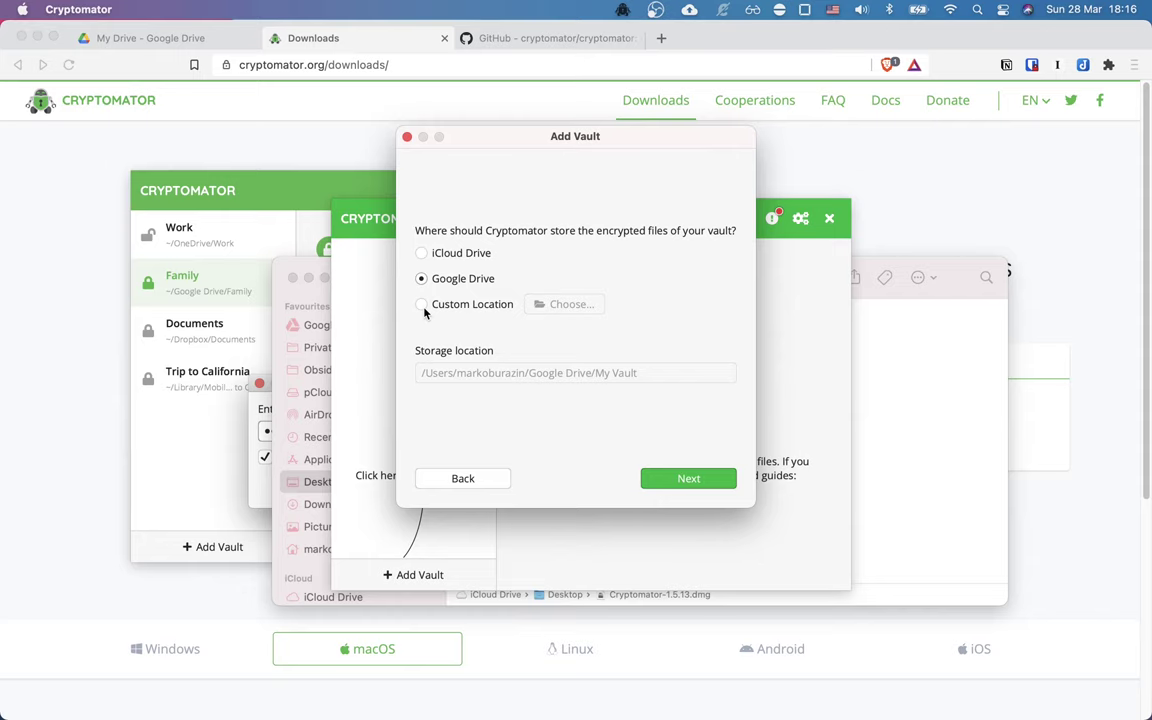
{"action": "left_click", "coordinate": [690, 479]}
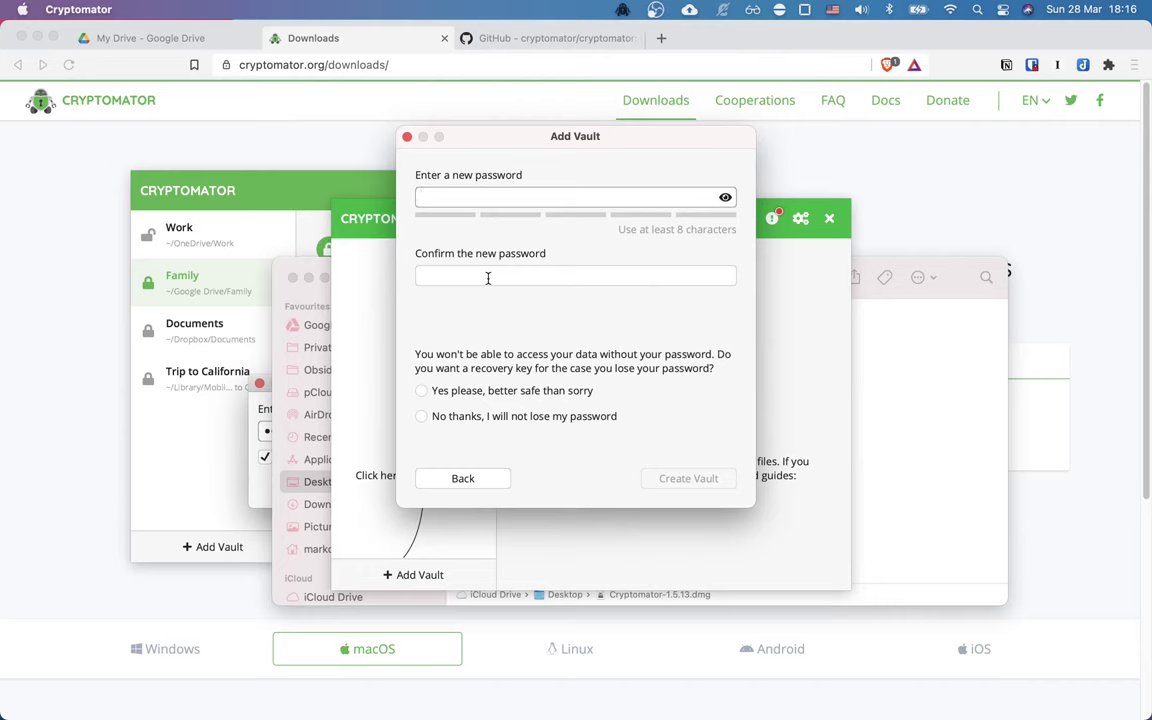
Enter and confirm a strong vault password, decline a recovery key, and create the vault
{"action": "type", "text": "••••••••••"}
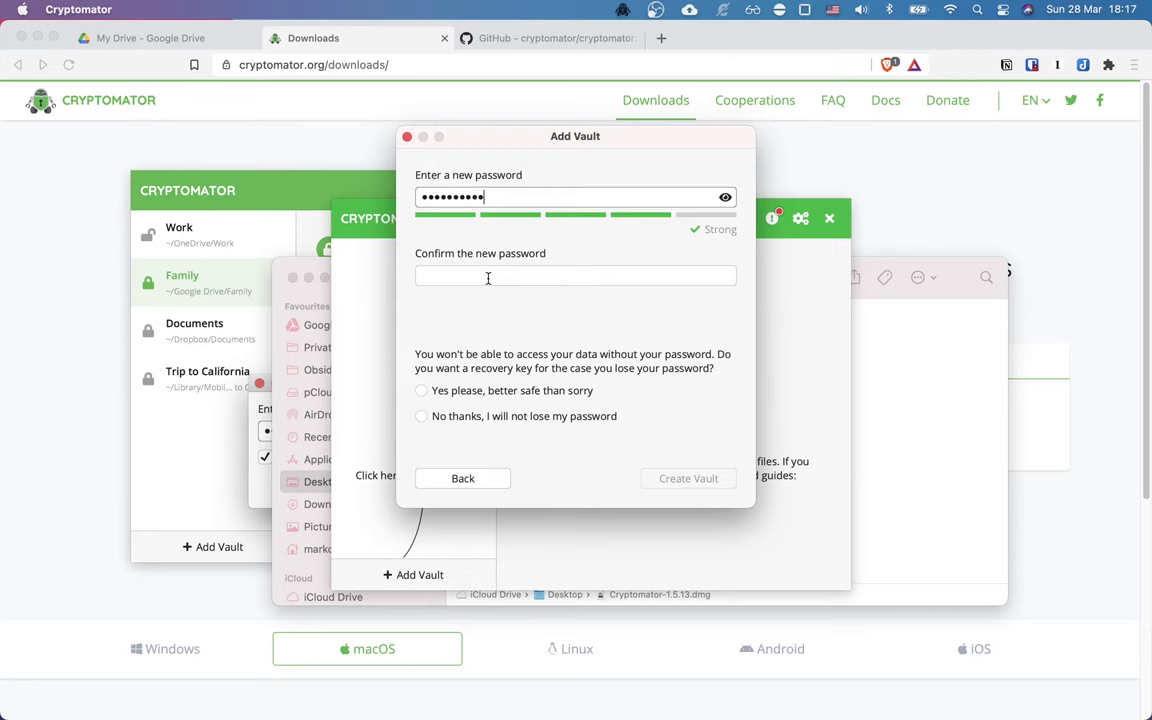
{"action": "type", "text": "••••••••"}
{"action": "left_click", "coordinate": [488, 278]}
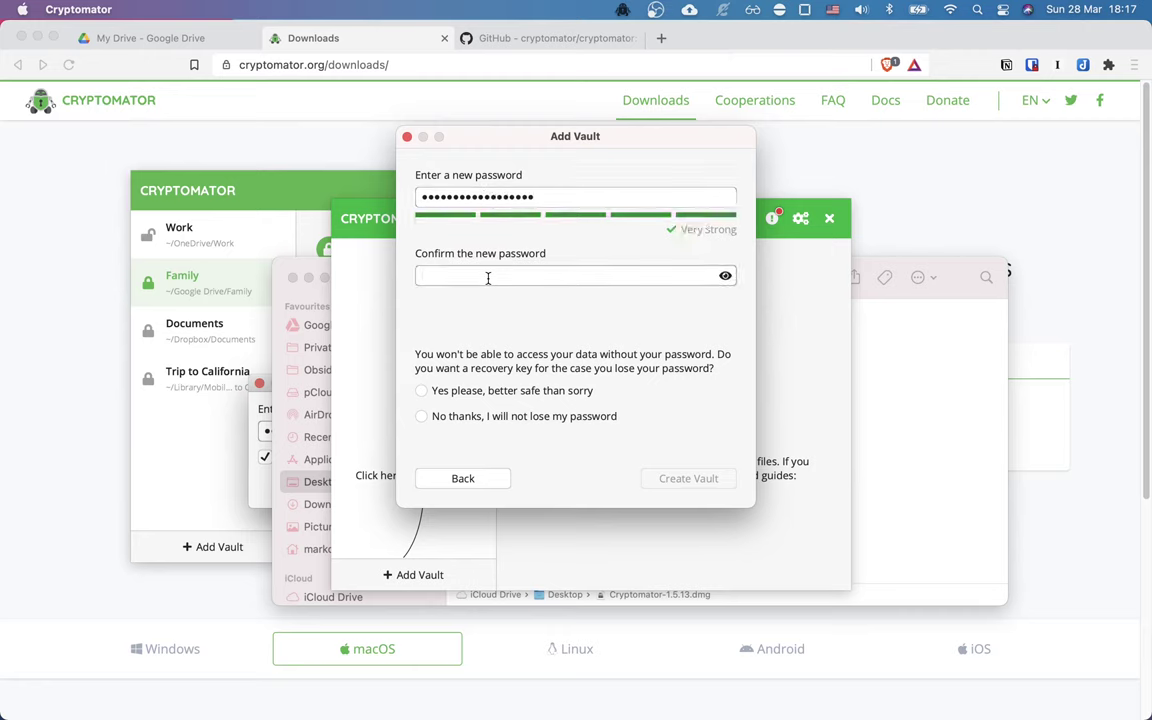
{"action": "type", "text": "••••••••"}
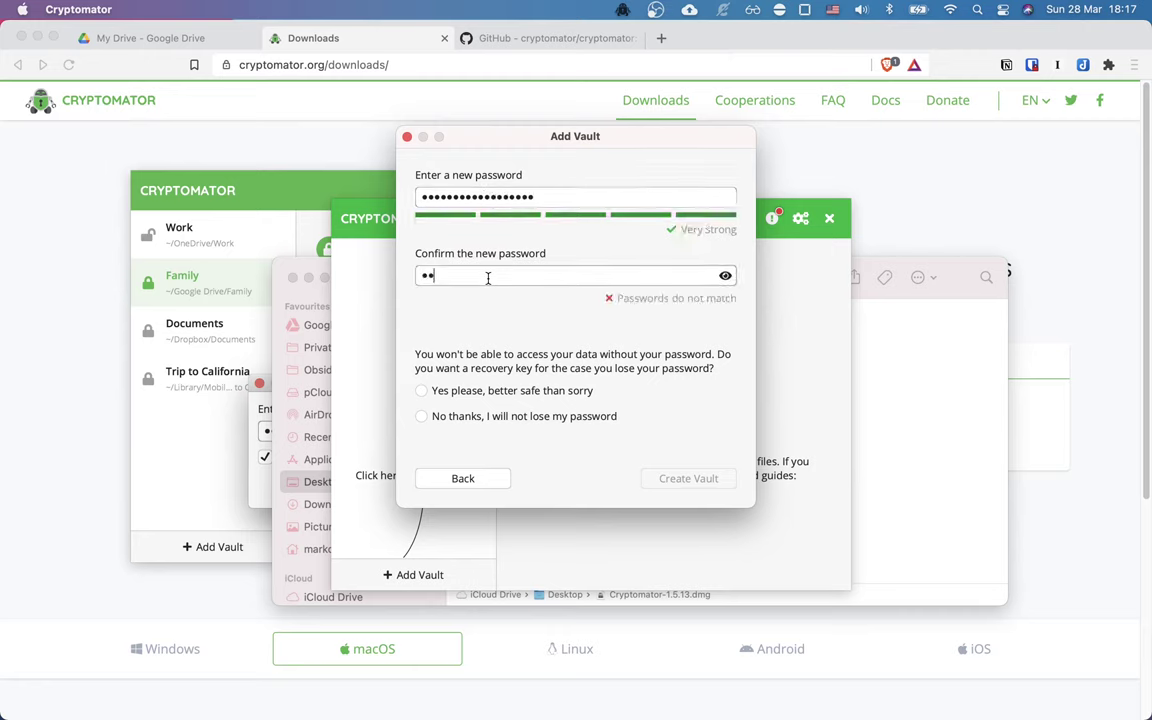
{"action": "type", "text": "••••••••••"}
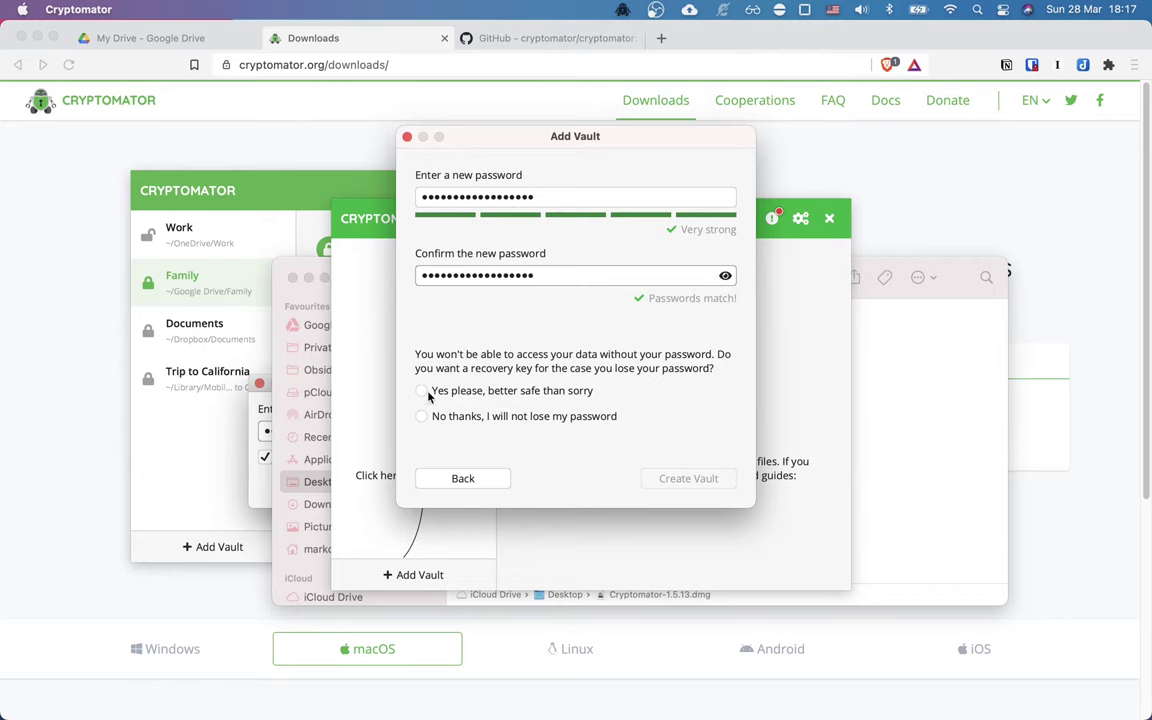
{"action": "left_click", "coordinate": [572, 416]}
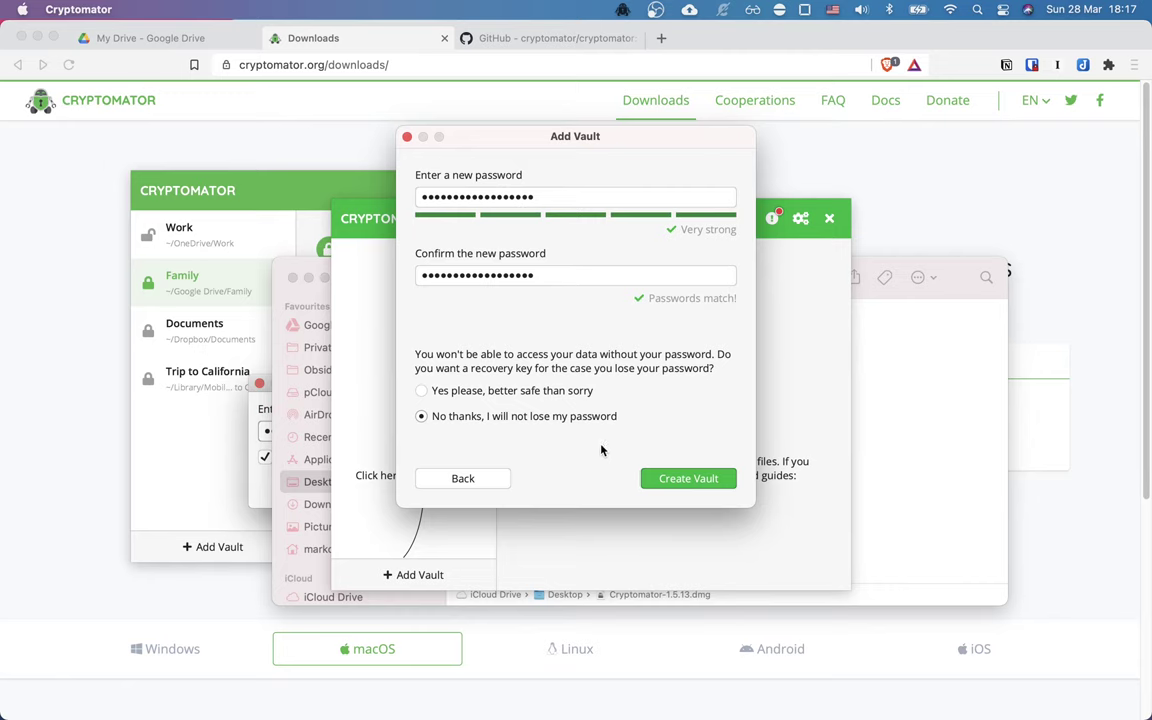
{"action": "left_click", "coordinate": [714, 484]}
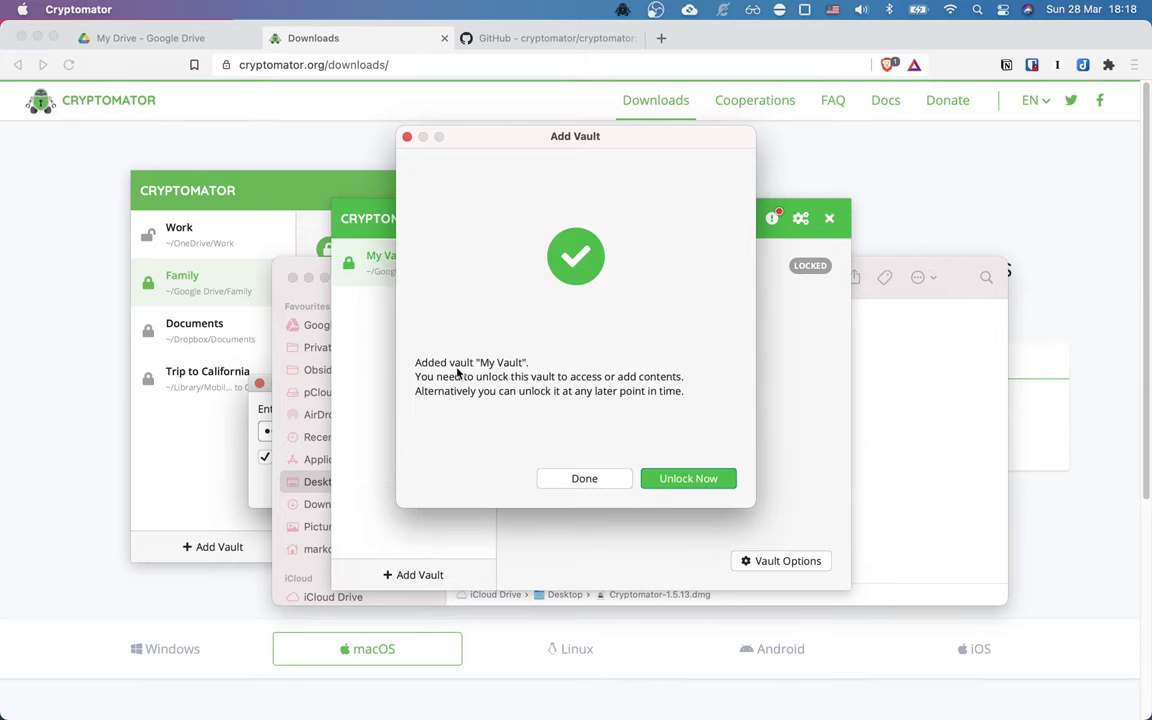
Unlock My Vault with its password, mounting it at /Volumes/My Vault
{"action": "left_click", "coordinate": [689, 479]}
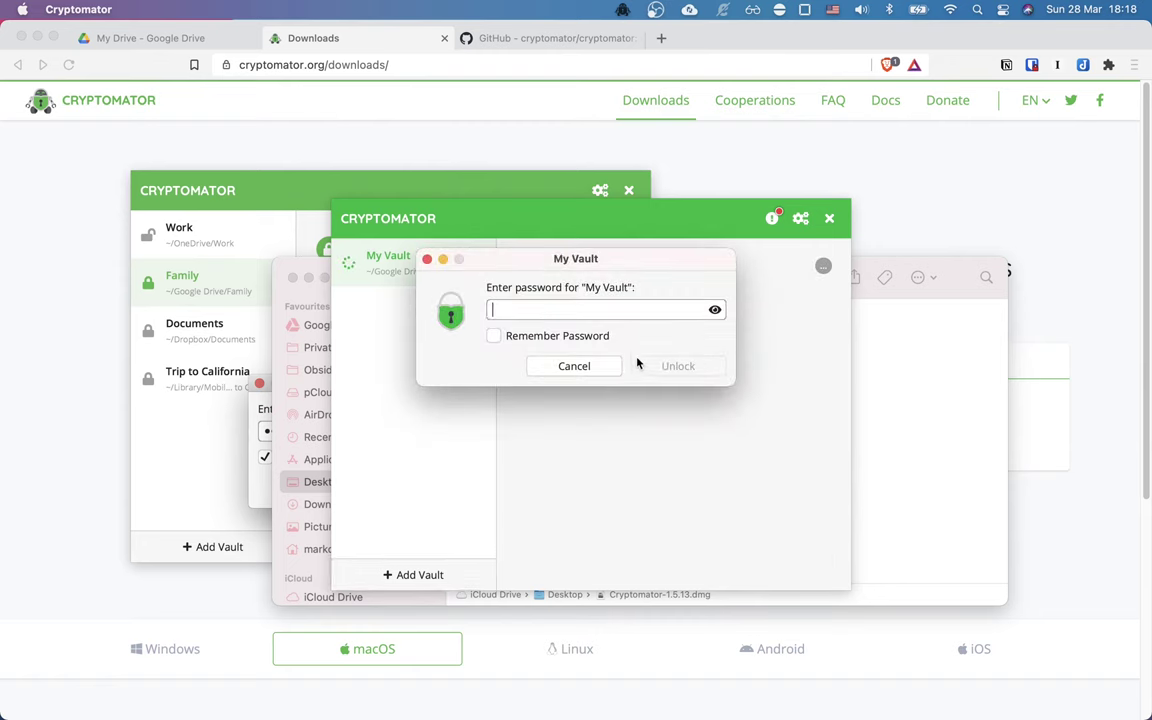
{"action": "type", "text": "•••••••••••"}
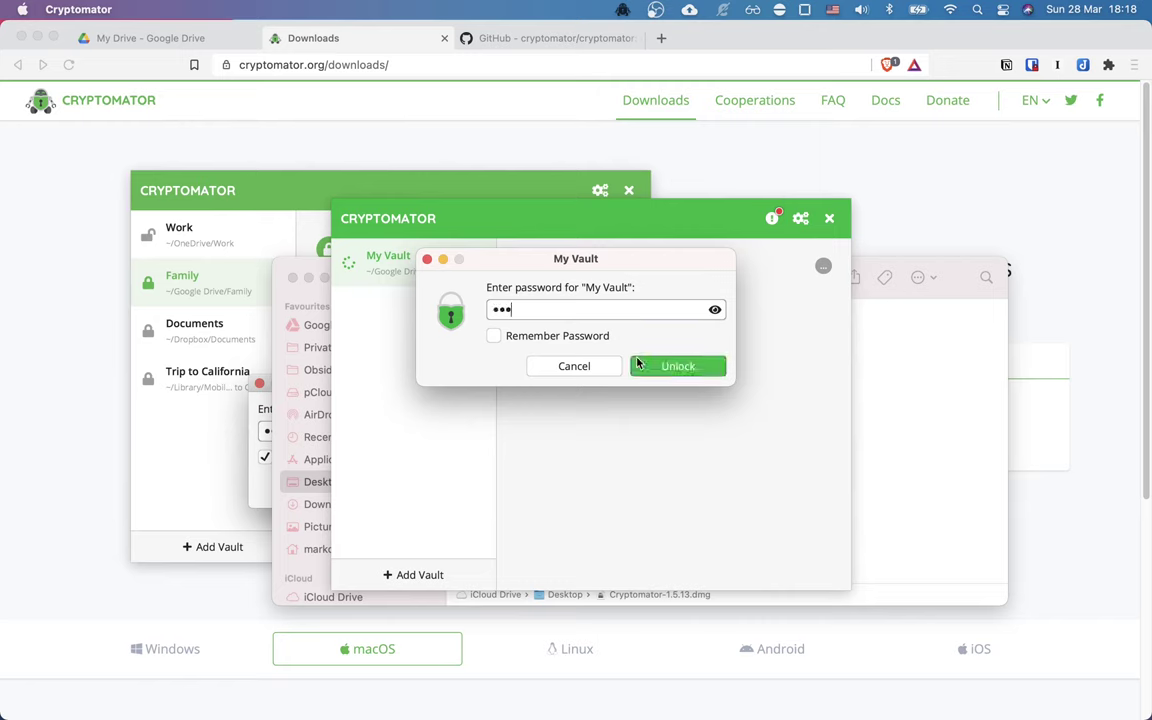
{"action": "type", "text": "•••••••"}
{"action": "left_click", "coordinate": [703, 376]}
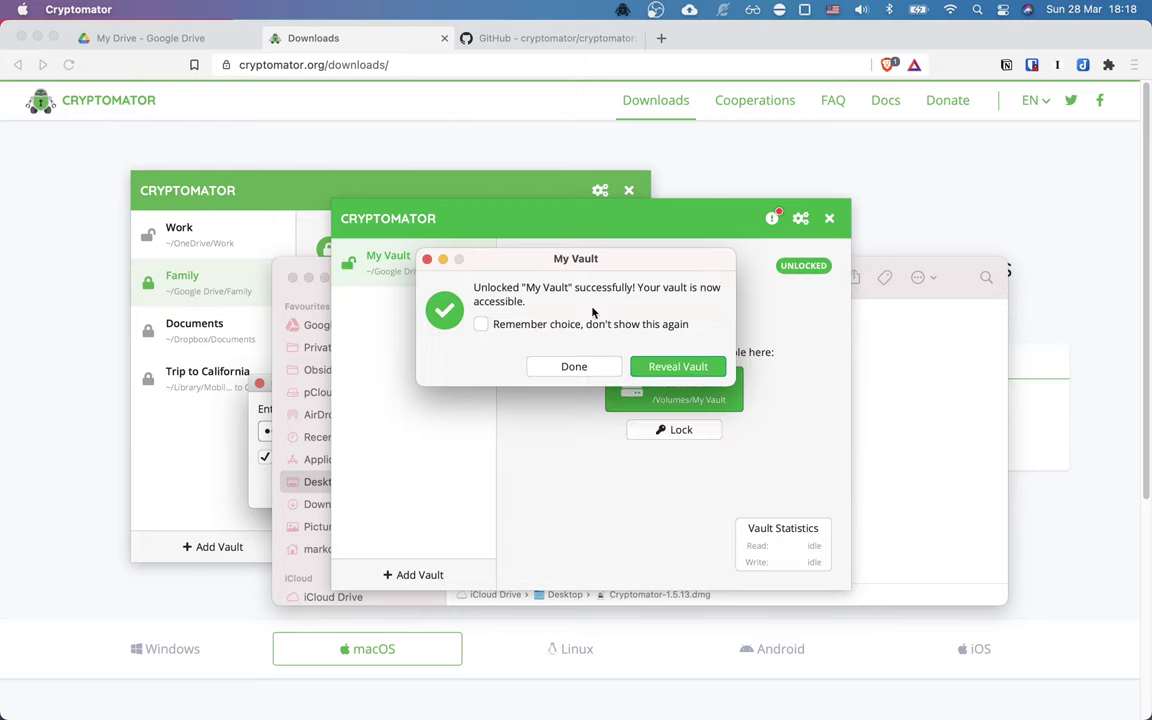
{"action": "left_click_drag", "start_coordinate": [600, 258], "coordinate": [491, 348]}
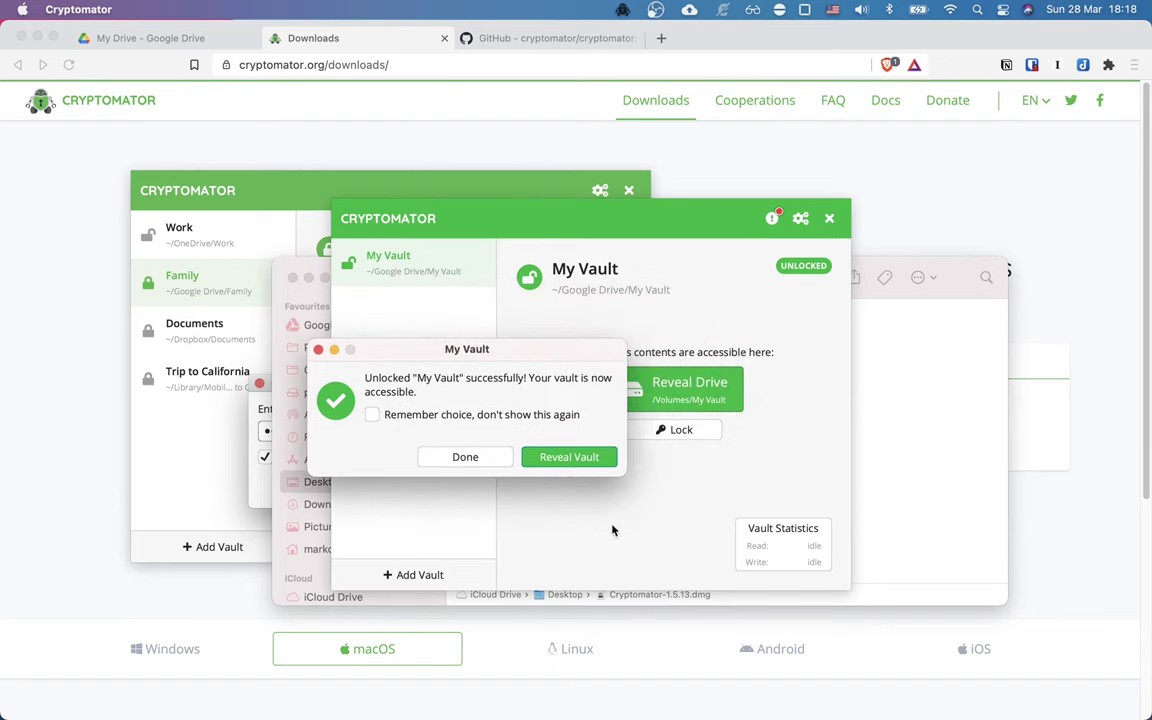
Reveal the vault drive, delete WELCOME.rtf, and pin My Vault to the sidebar favourites
{"action": "left_click", "coordinate": [569, 457]}
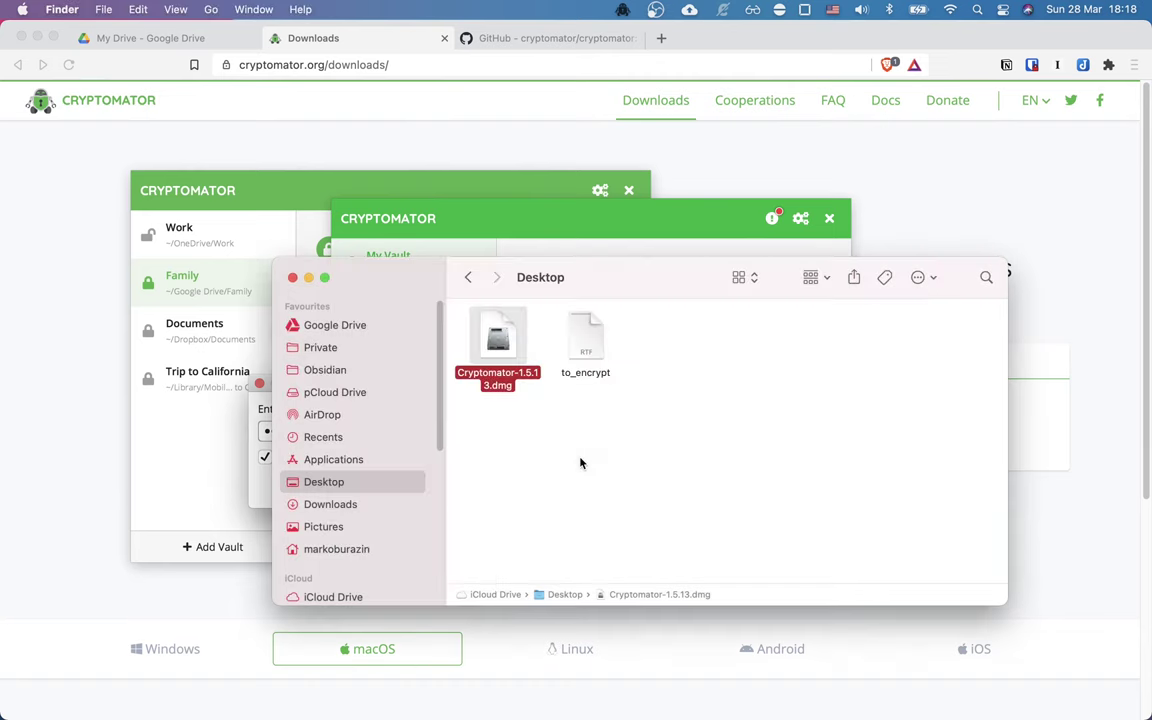
{"action": "left_click_drag", "start_coordinate": [613, 290], "coordinate": [675, 284]}
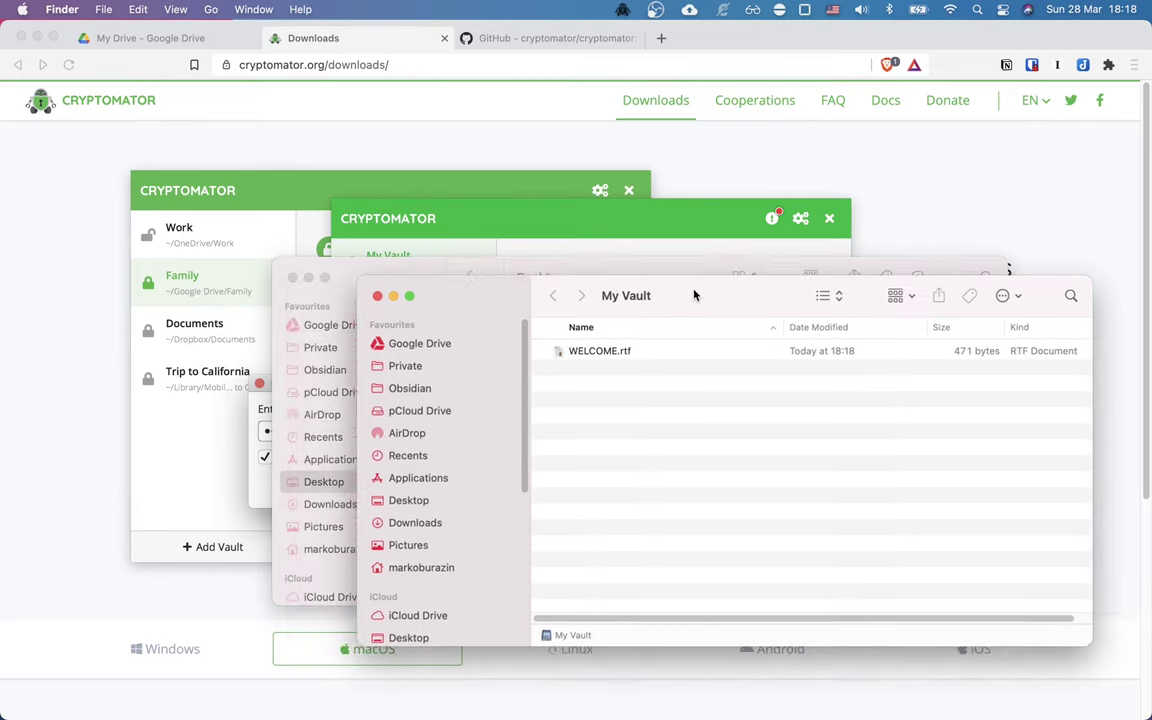
{"action": "right_click", "coordinate": [624, 351]}
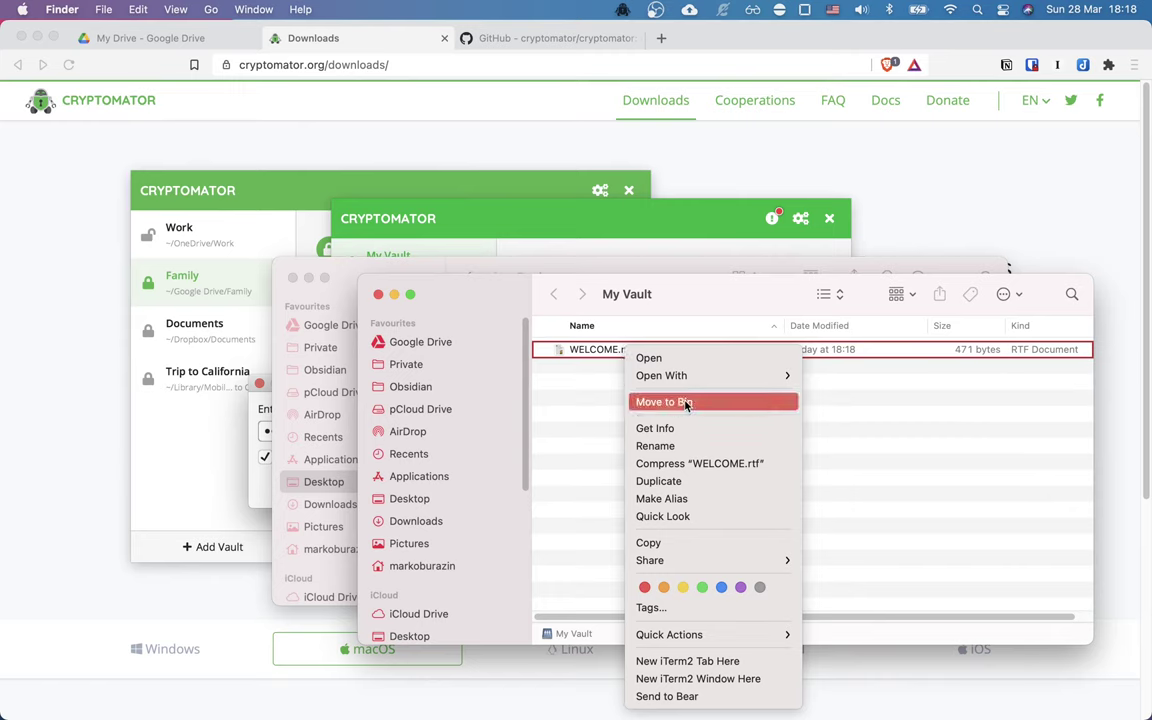
{"action": "left_click", "coordinate": [686, 402]}
{"action": "left_click", "coordinate": [625, 311]}
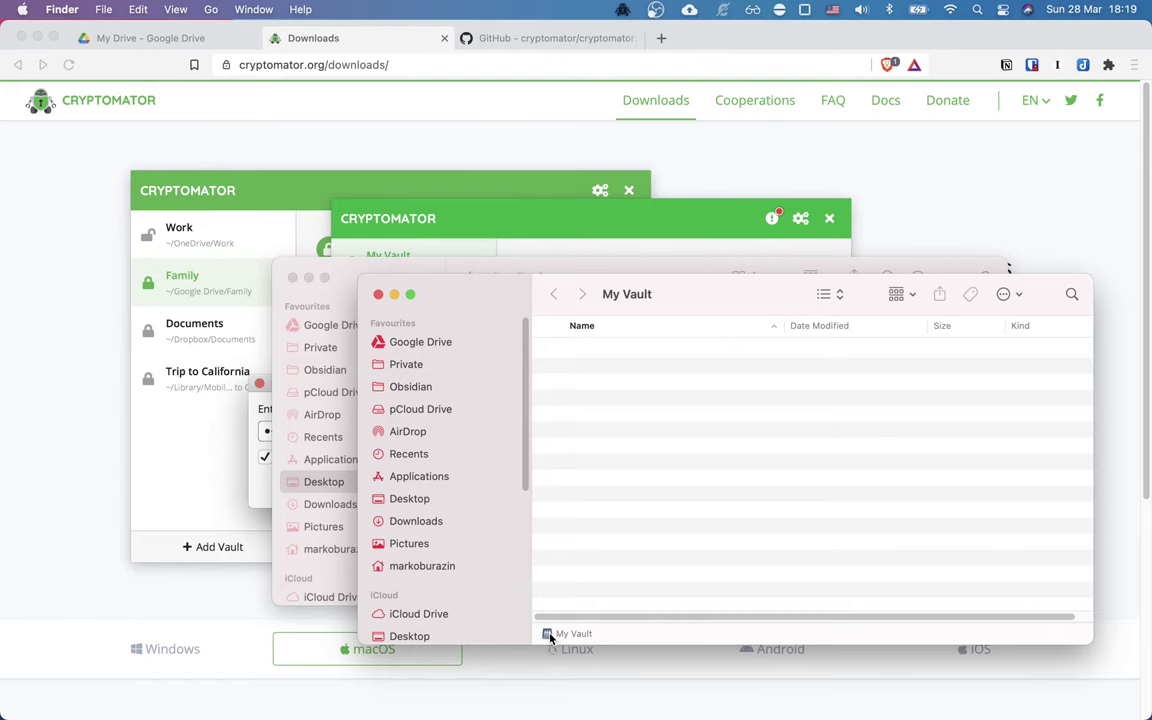
{"action": "left_click_drag", "start_coordinate": [565, 637], "coordinate": [401, 336]}
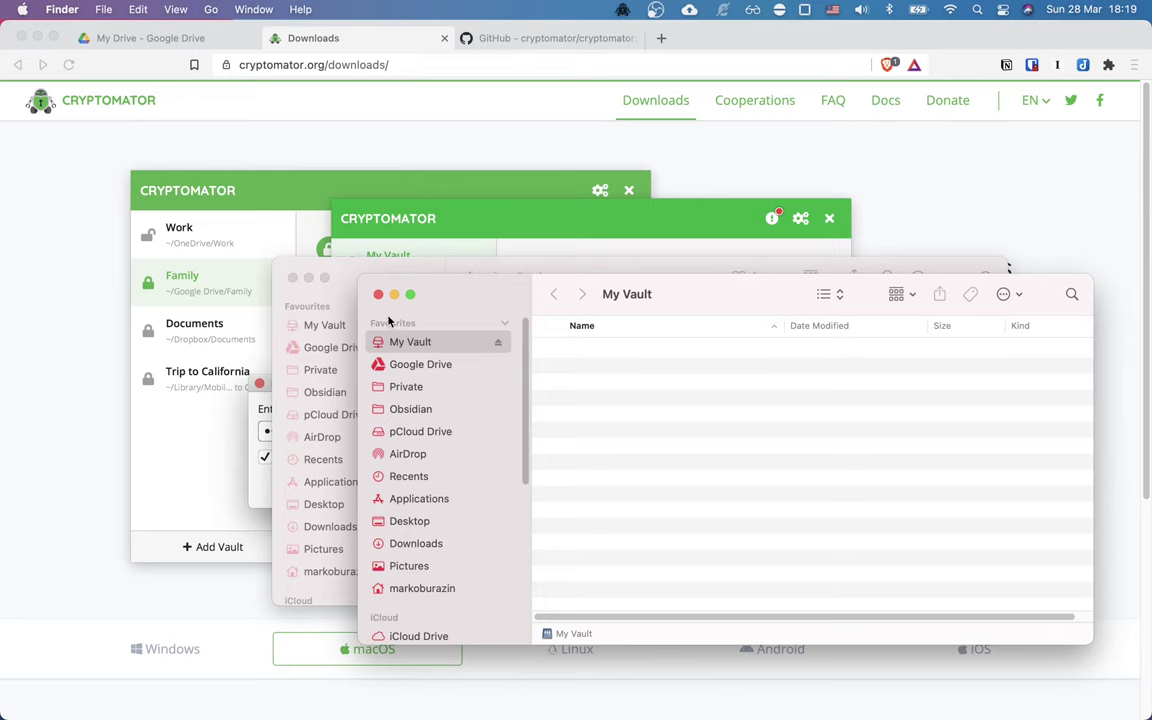
Open to_encrypt.rtf in TextEdit to check its contents, then close it
{"action": "left_click_drag", "start_coordinate": [700, 303], "coordinate": [859, 378]}
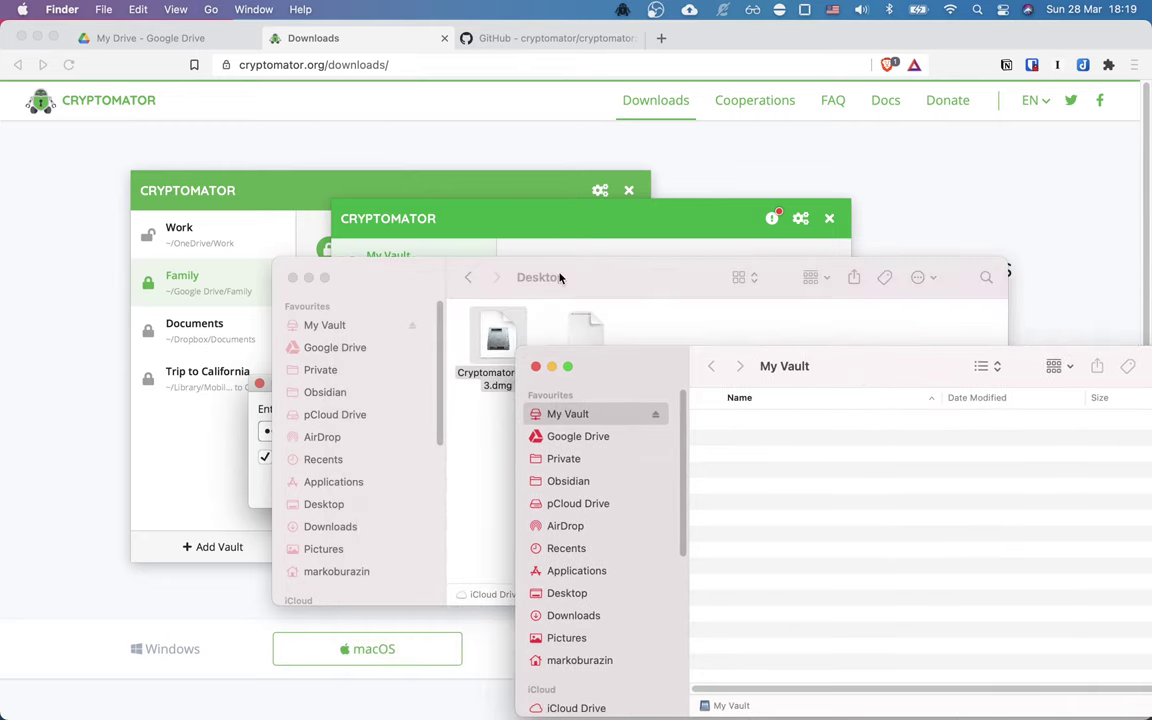
{"action": "left_click_drag", "start_coordinate": [560, 275], "coordinate": [440, 178]}
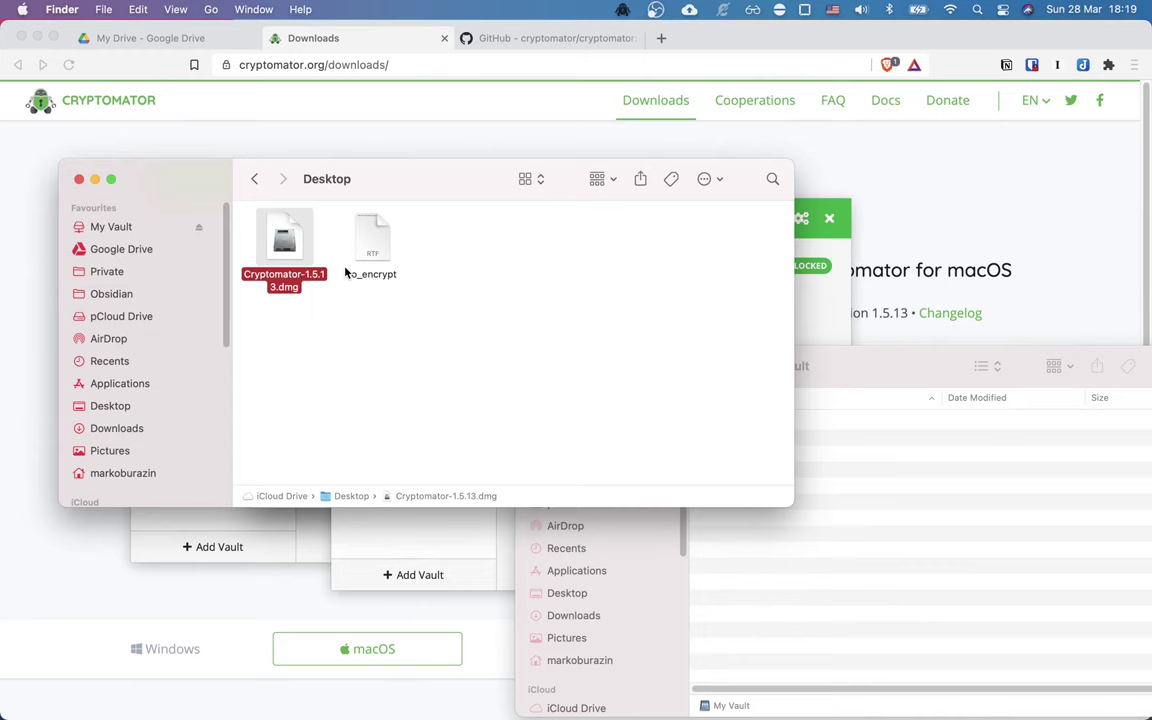
{"action": "double_click", "coordinate": [371, 248]}
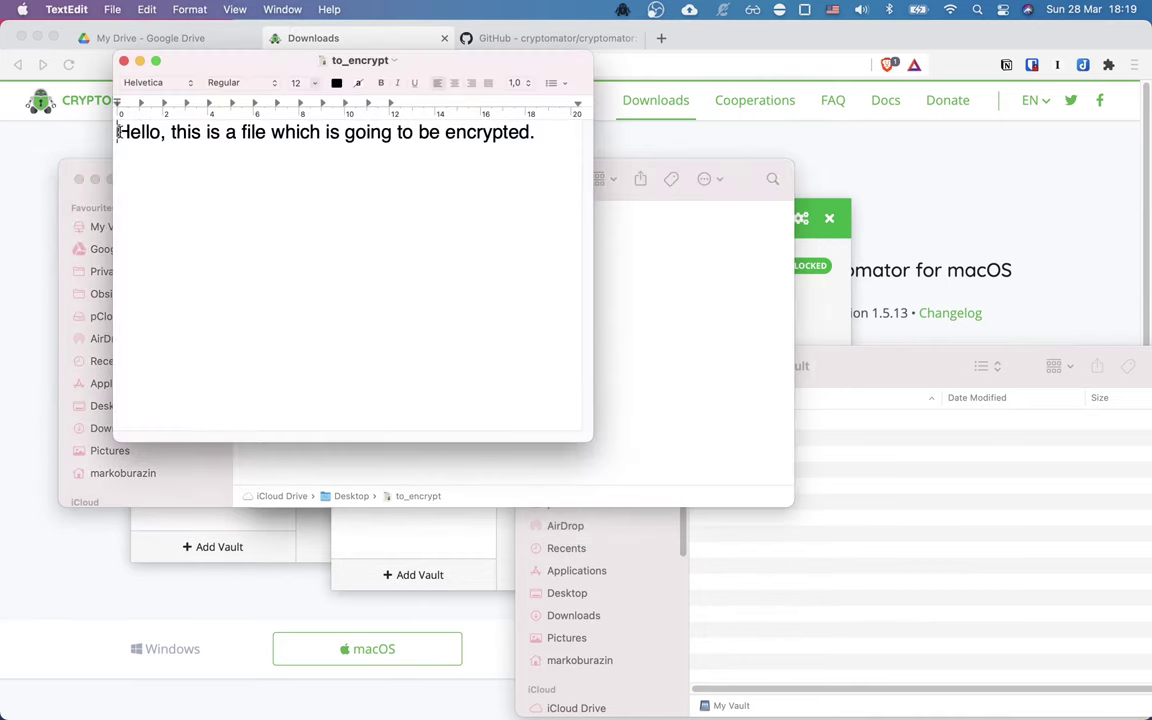
{"action": "left_click_drag", "start_coordinate": [116, 132], "coordinate": [527, 135]}
{"action": "left_click", "coordinate": [529, 134]}
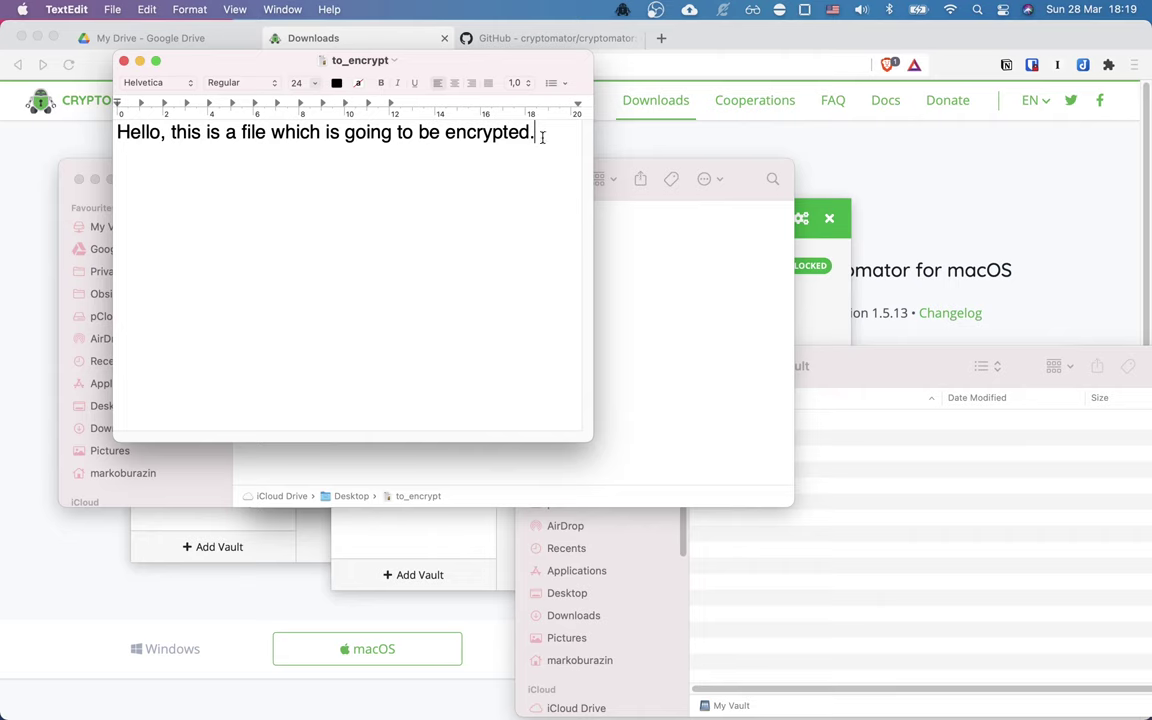
{"action": "left_click", "coordinate": [124, 61]}
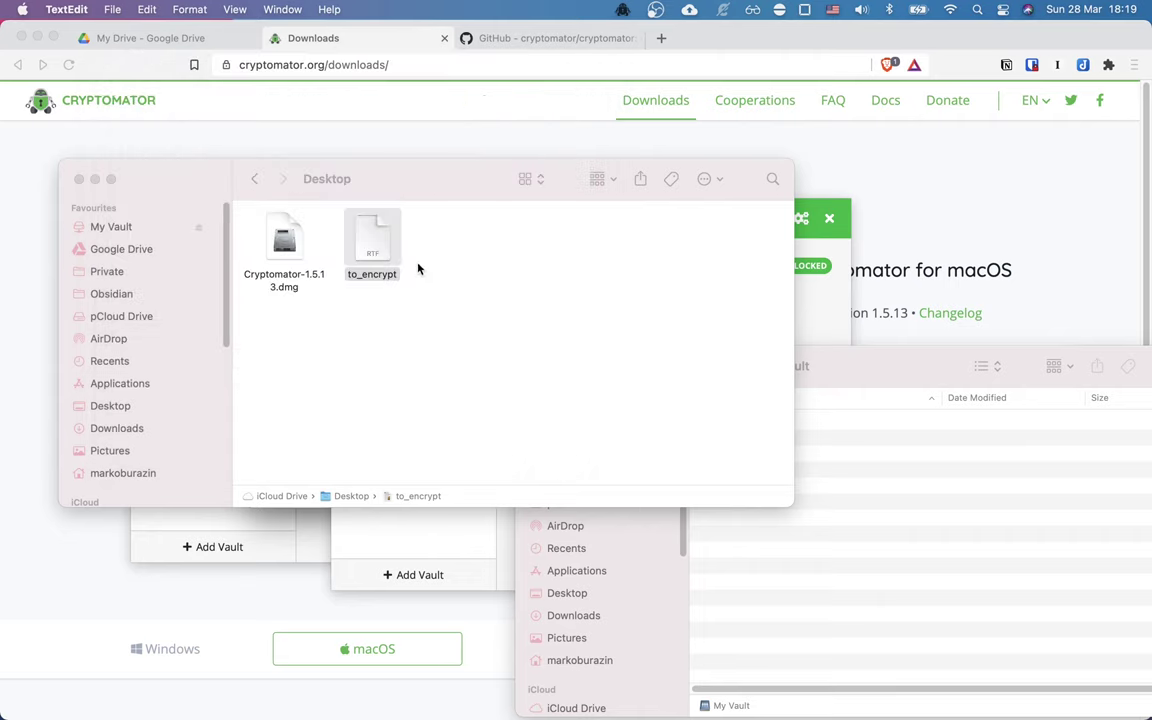
Copy to_encrypt.rtf into the My Vault drive and view the Google Drive folder
{"action": "left_click_drag", "start_coordinate": [823, 365], "coordinate": [818, 305]}
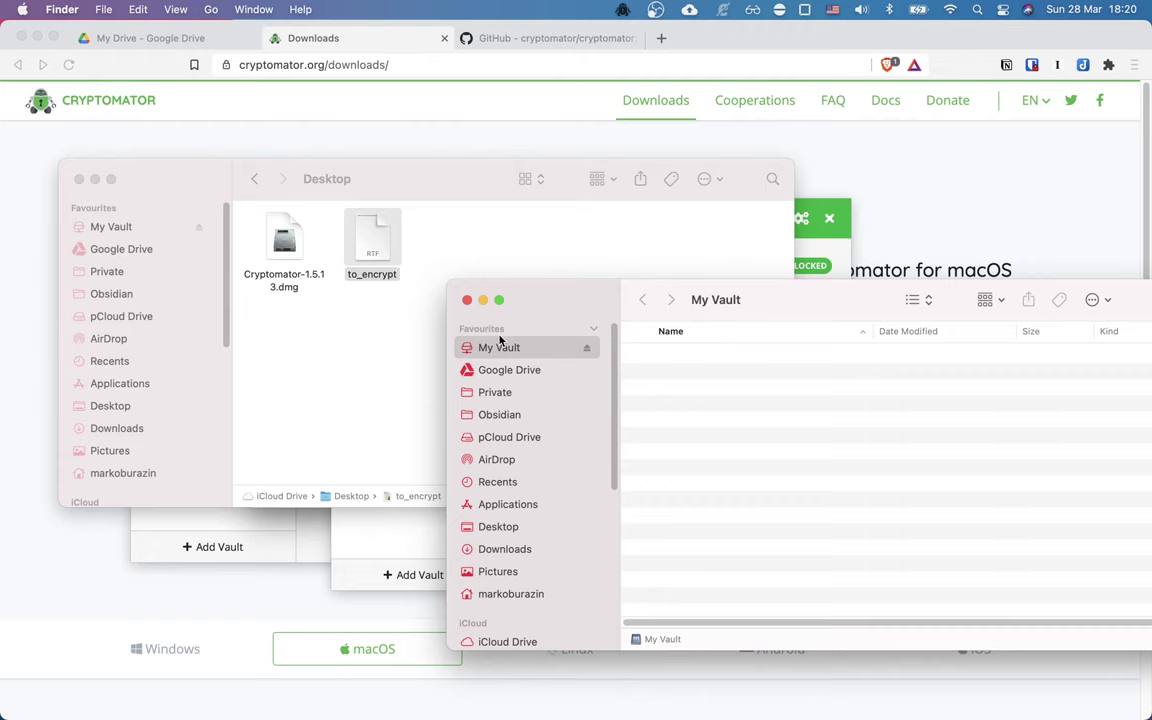
{"action": "left_click_drag", "start_coordinate": [364, 229], "coordinate": [793, 410]}
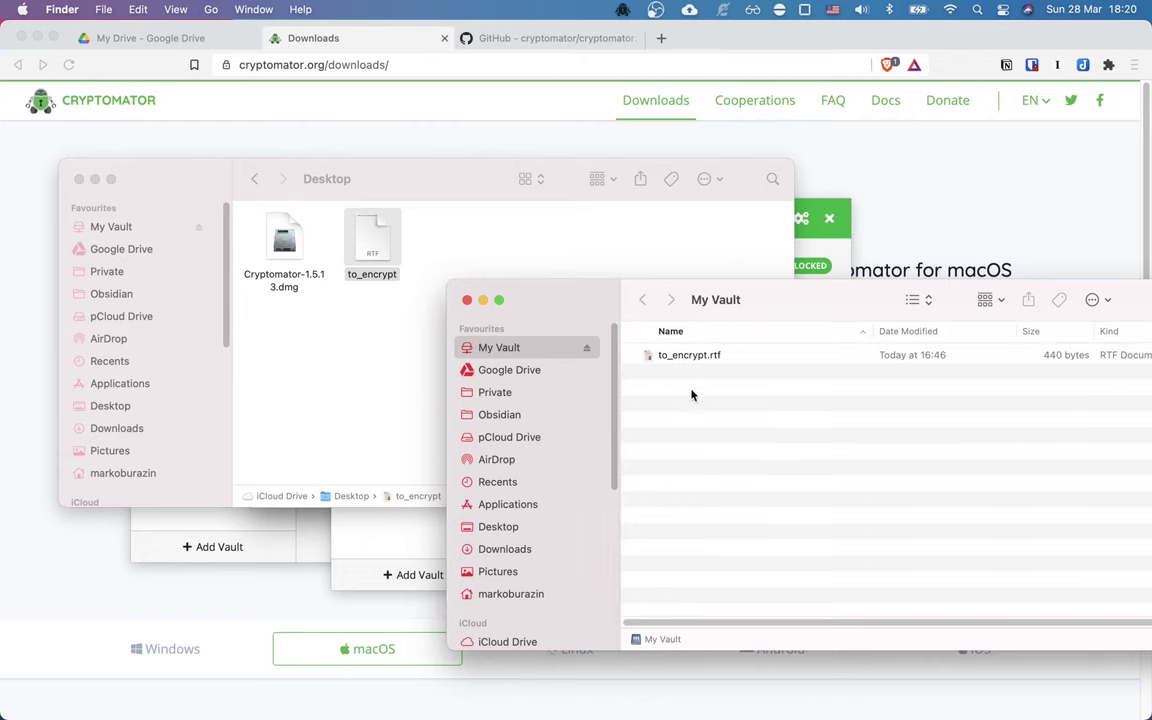
{"action": "left_click_drag", "start_coordinate": [819, 307], "coordinate": [672, 276]}
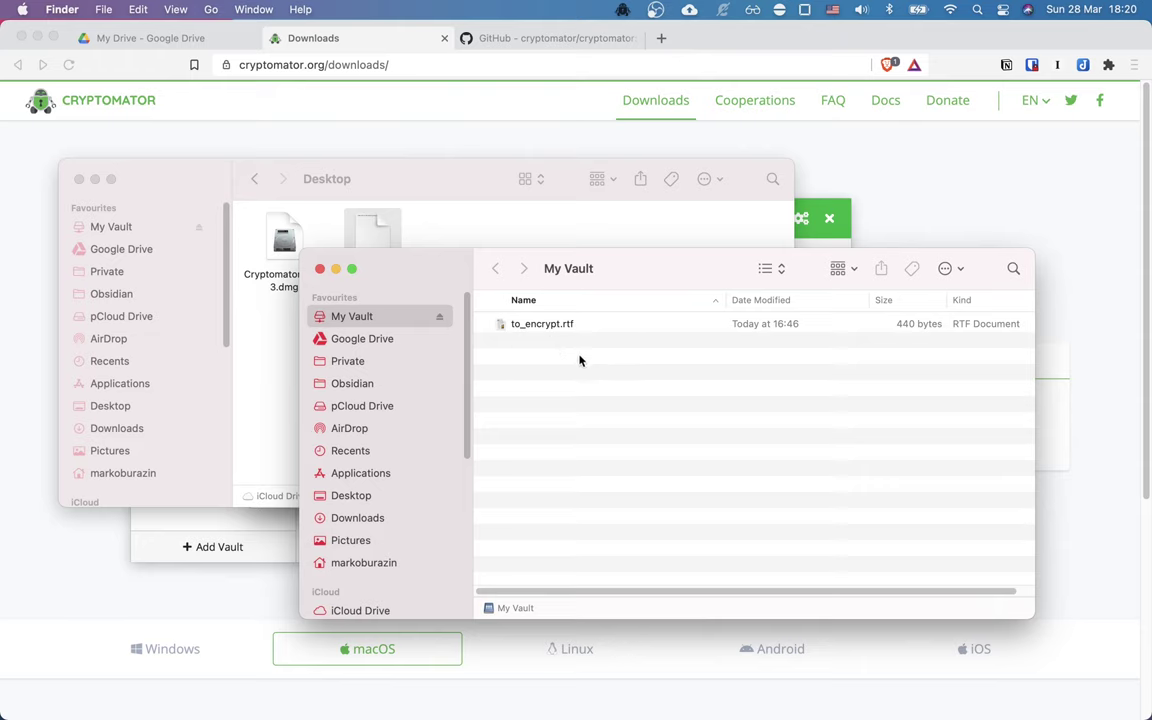
{"action": "left_click", "coordinate": [362, 341]}
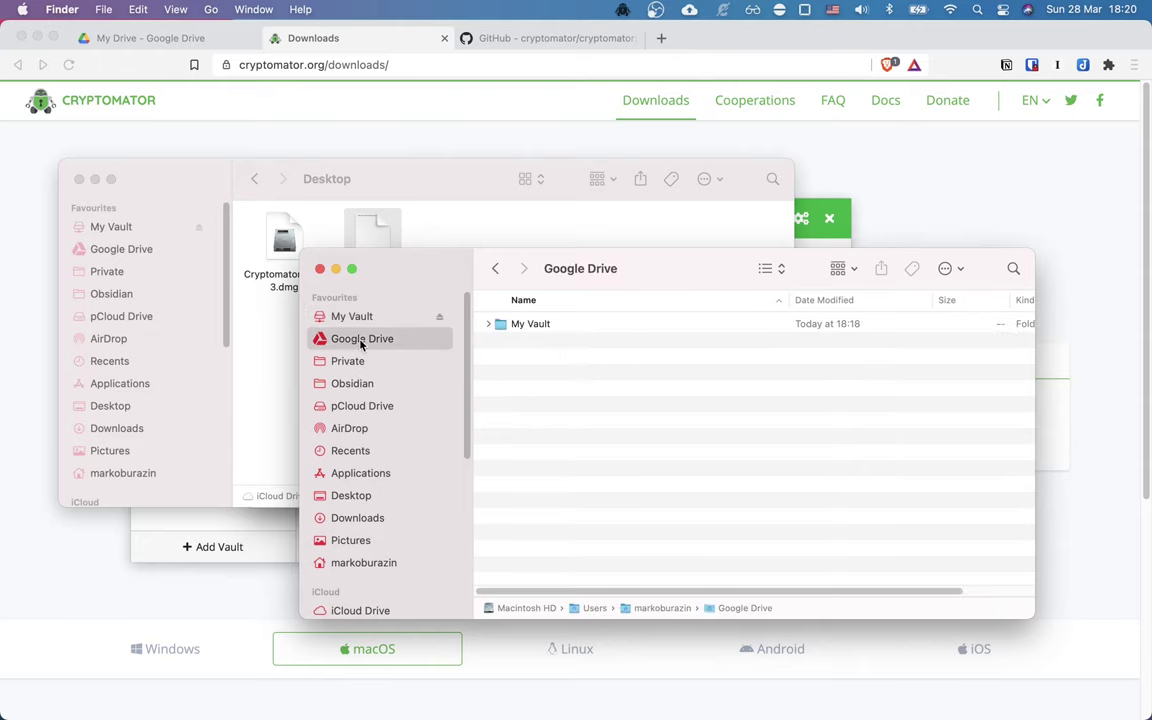
Expand My Vault > d > CA > LXBVRE… in Google Drive and try opening the .c9r file
{"action": "left_click", "coordinate": [487, 325]}
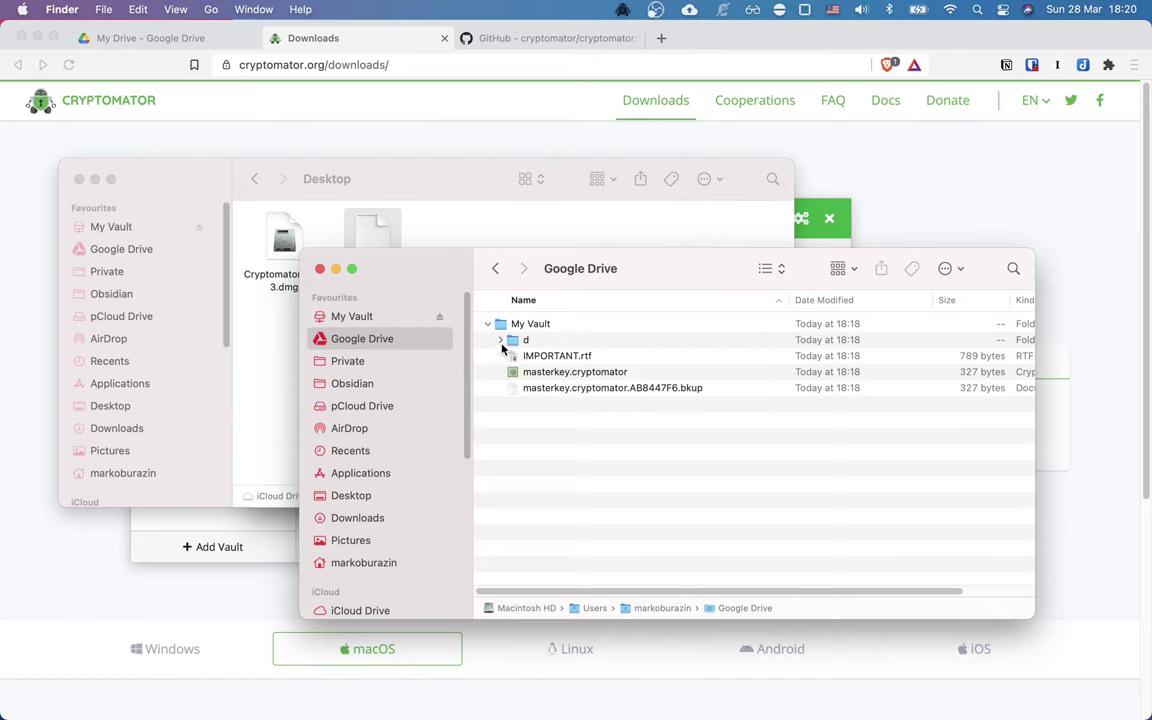
{"action": "left_click", "coordinate": [501, 341]}
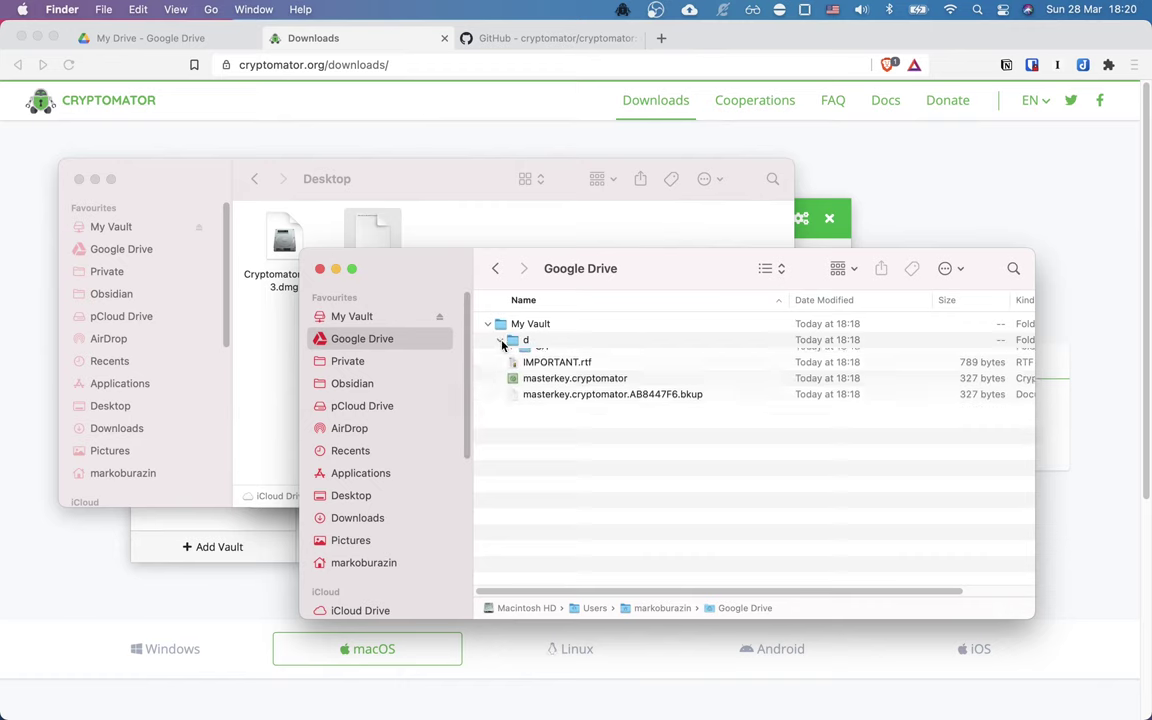
{"action": "left_click", "coordinate": [512, 356]}
{"action": "left_click", "coordinate": [523, 372]}
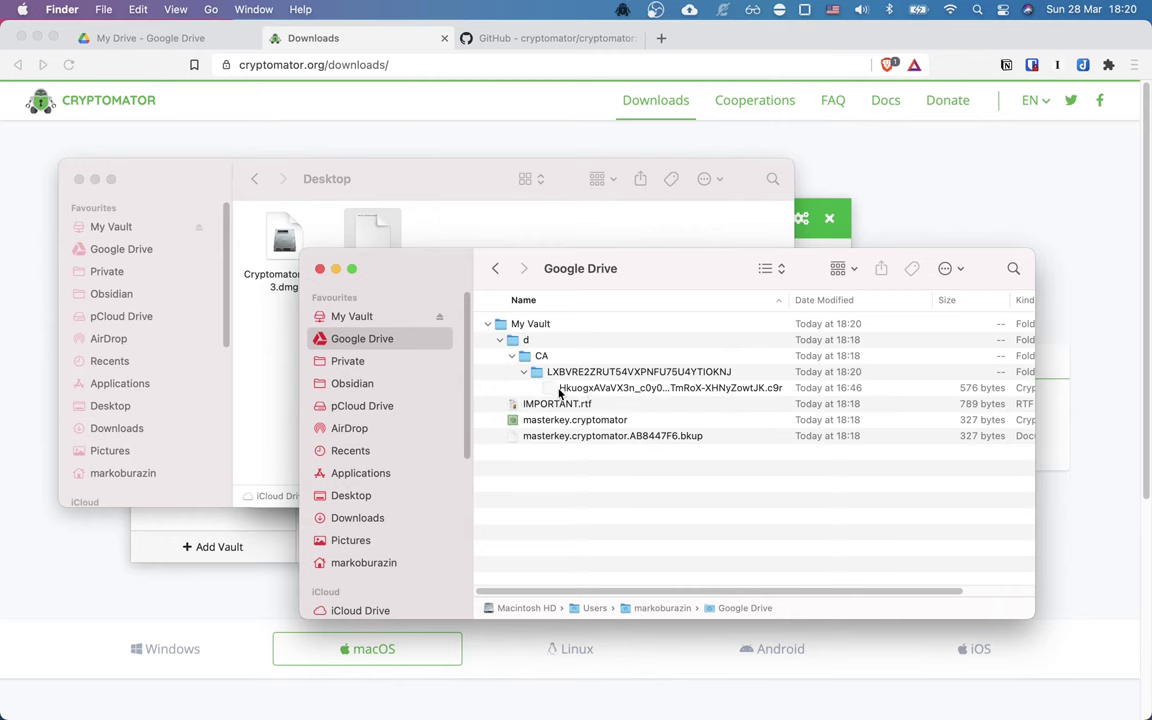
{"action": "left_click", "coordinate": [705, 388]}
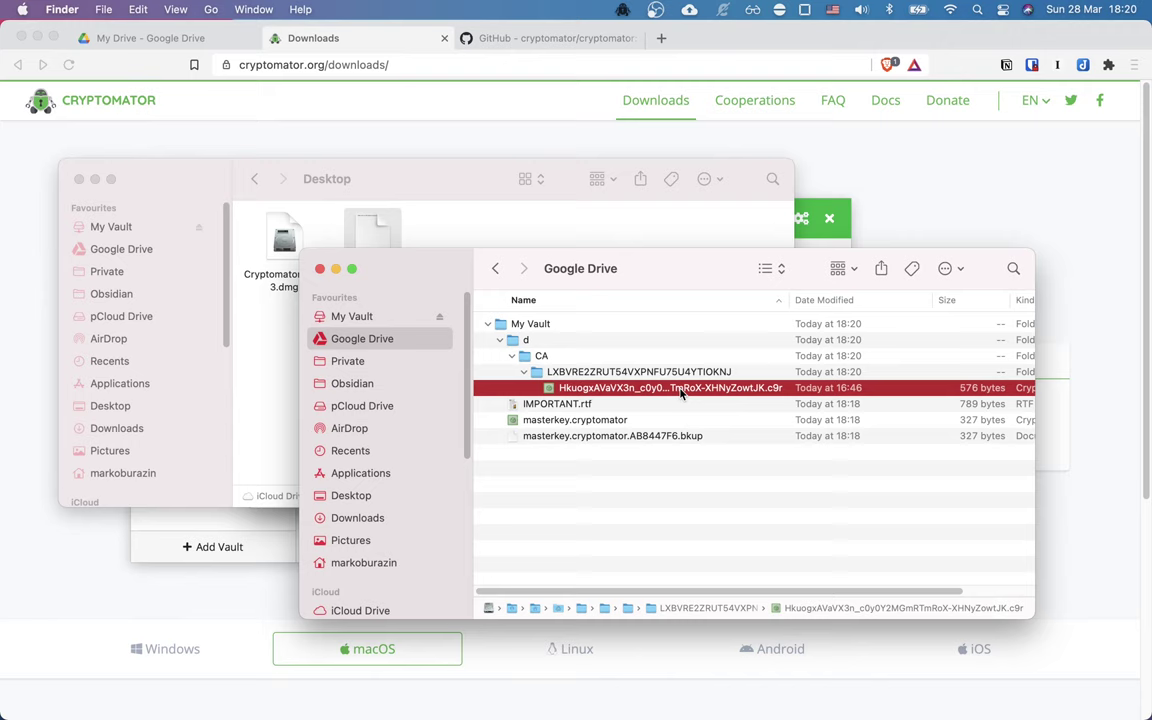
{"action": "left_click_drag", "start_coordinate": [681, 393], "coordinate": [681, 389]}
{"action": "double_click", "coordinate": [681, 389]}
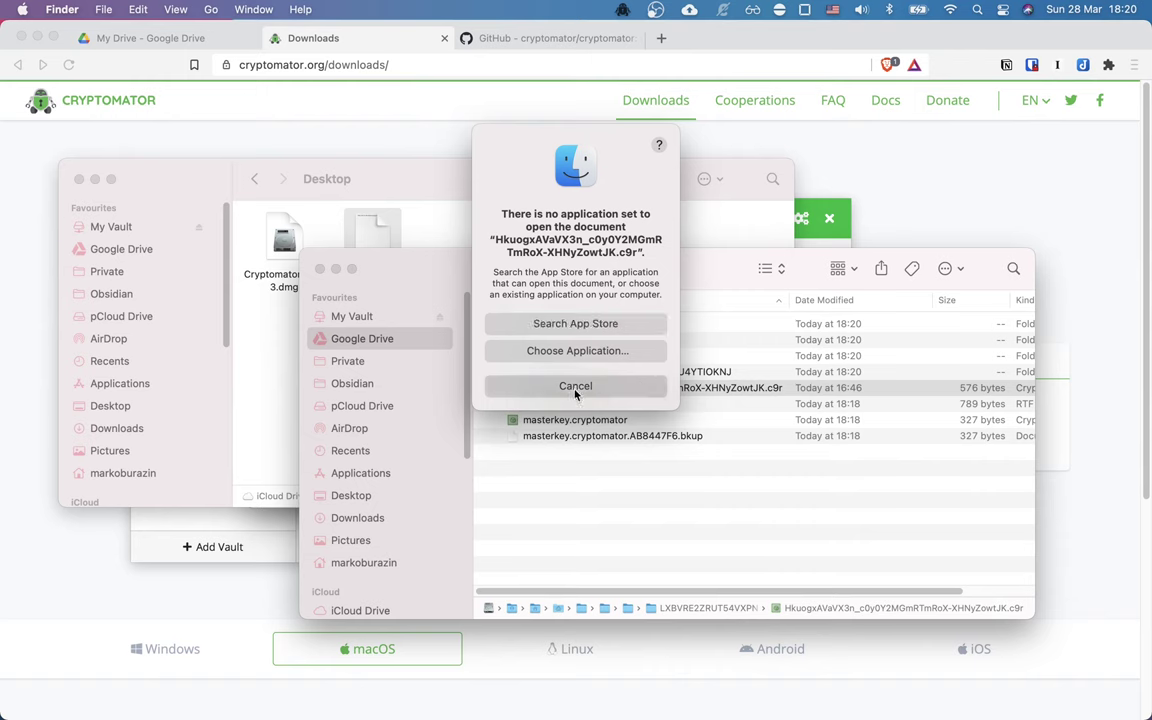
{"action": "left_click", "coordinate": [576, 385]}
Open the encrypted .c9r file in TextEdit, inspect its garbled text, and close it
{"action": "right_click", "coordinate": [714, 393]}
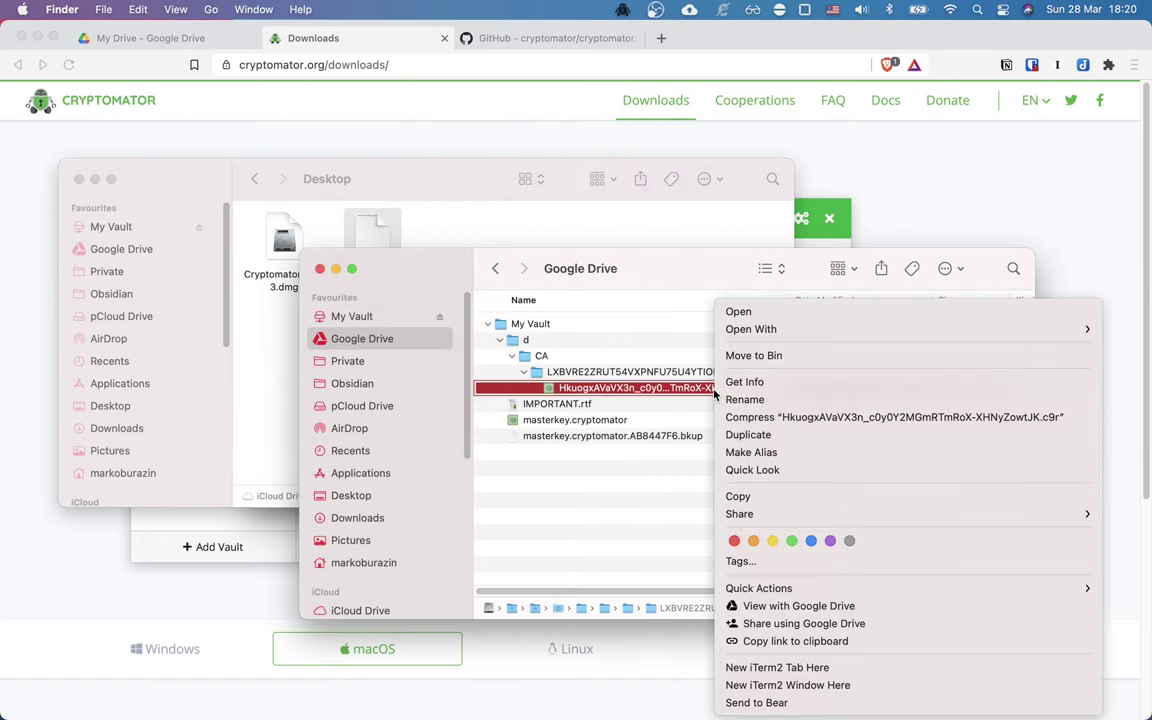
{"action": "mouse_move", "coordinate": [757, 330]}
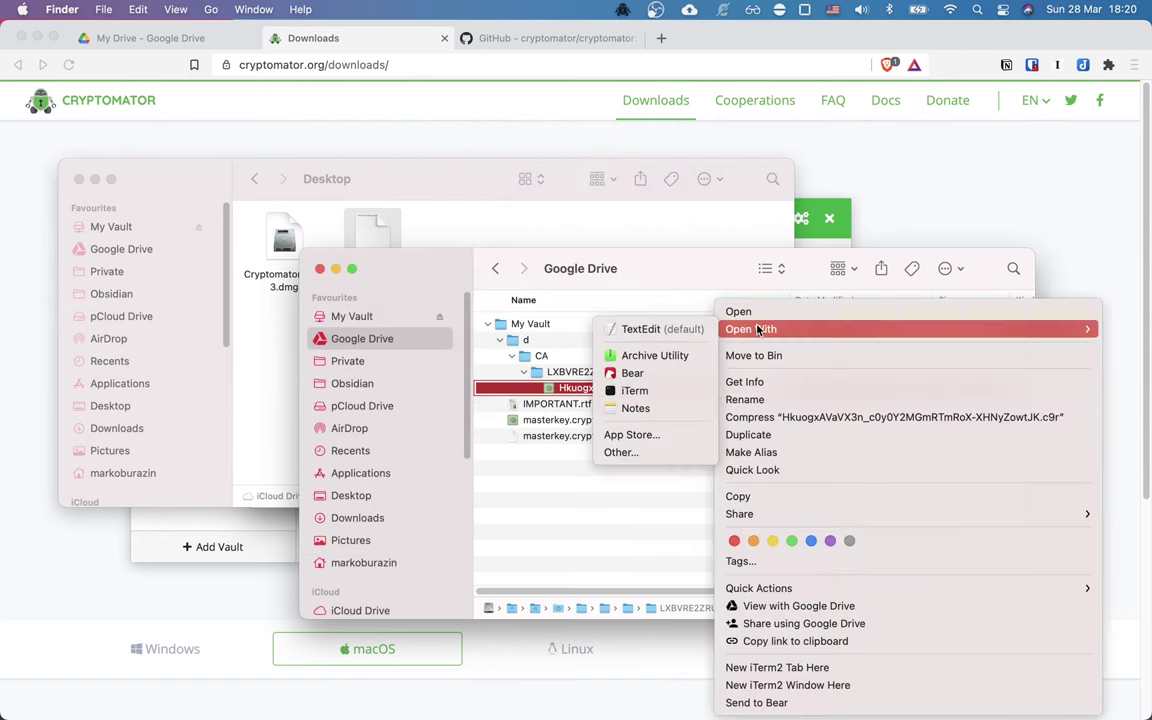
{"action": "left_click", "coordinate": [630, 330]}
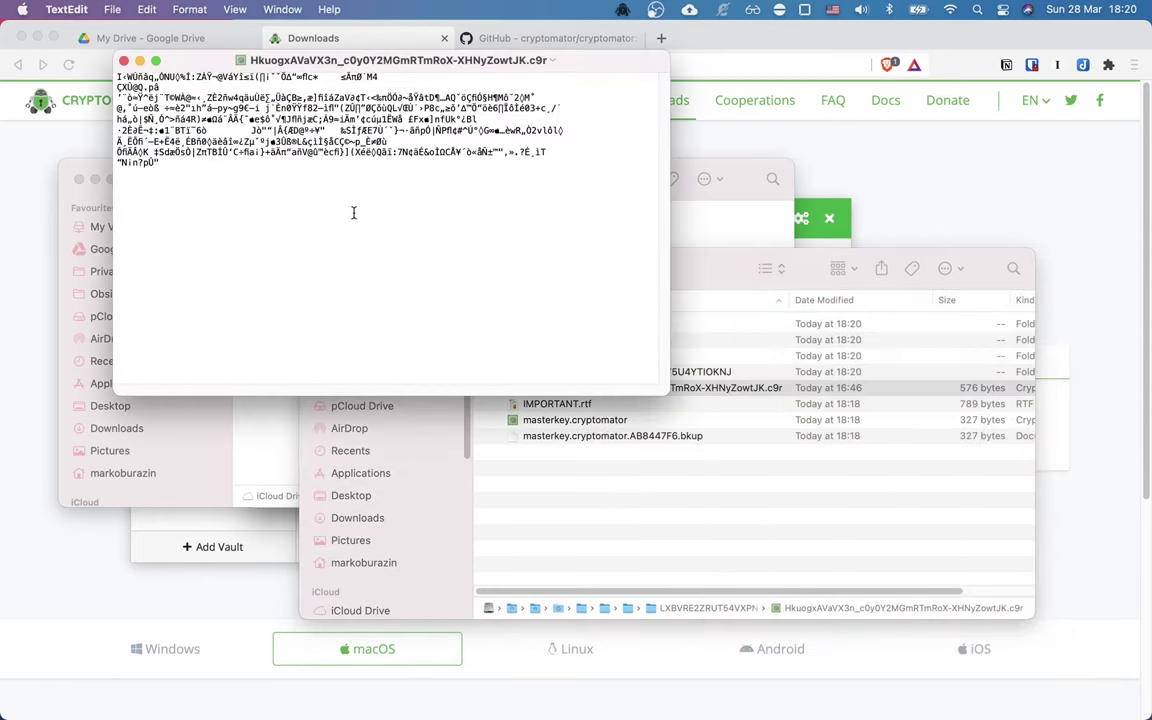
{"action": "left_click_drag", "start_coordinate": [374, 61], "coordinate": [499, 163]}
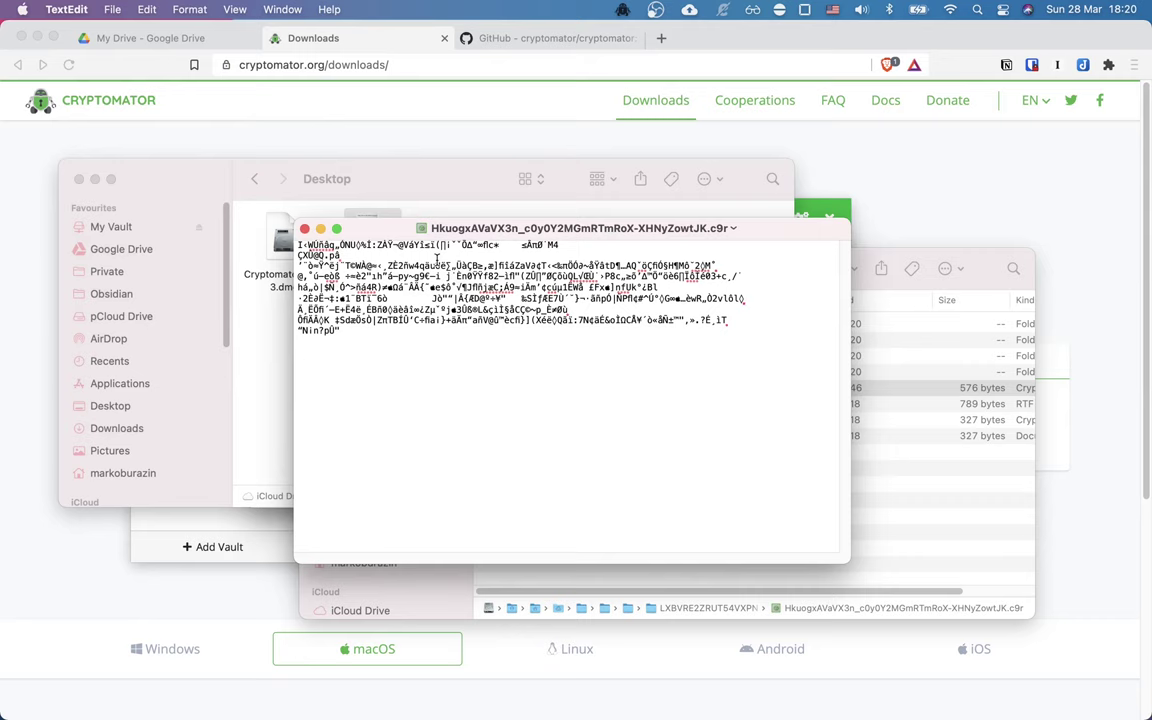
{"action": "triple_click", "coordinate": [436, 265]}
{"action": "left_click", "coordinate": [365, 362]}
{"action": "left_click_drag", "start_coordinate": [365, 362], "coordinate": [300, 237]}
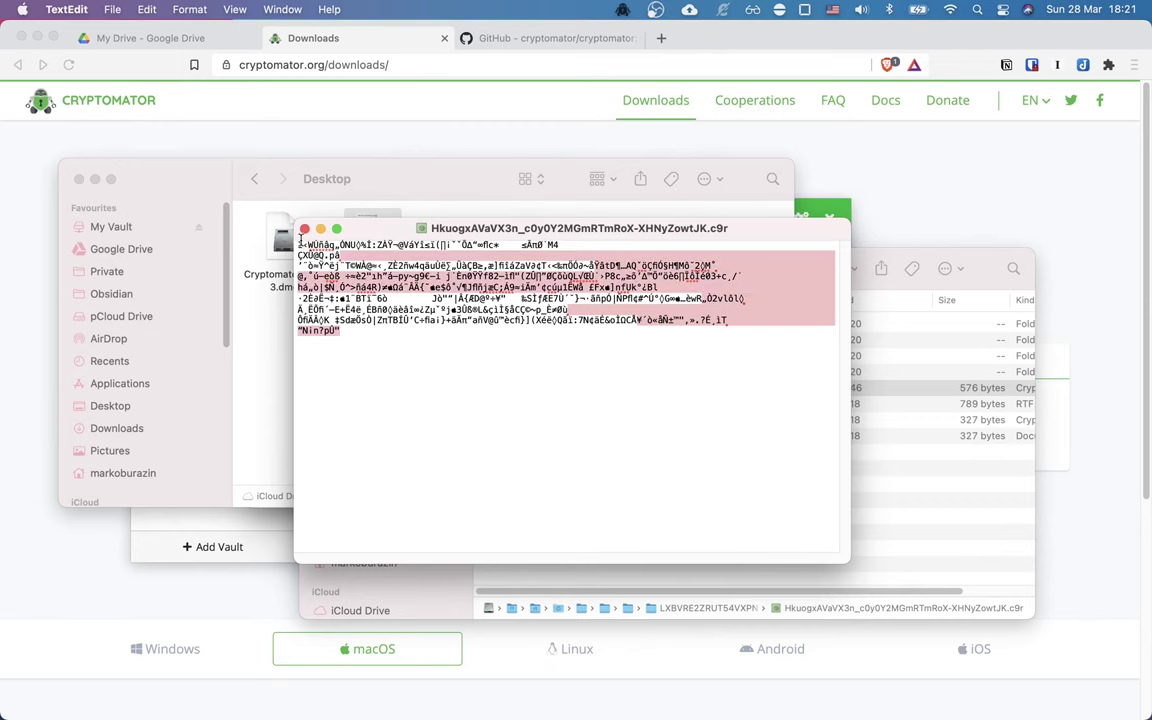
{"action": "left_click", "coordinate": [305, 230]}
Collapse the d folder, open IMPORTANT.rtf, and move the Google Drive window right
{"action": "left_click", "coordinate": [500, 340]}
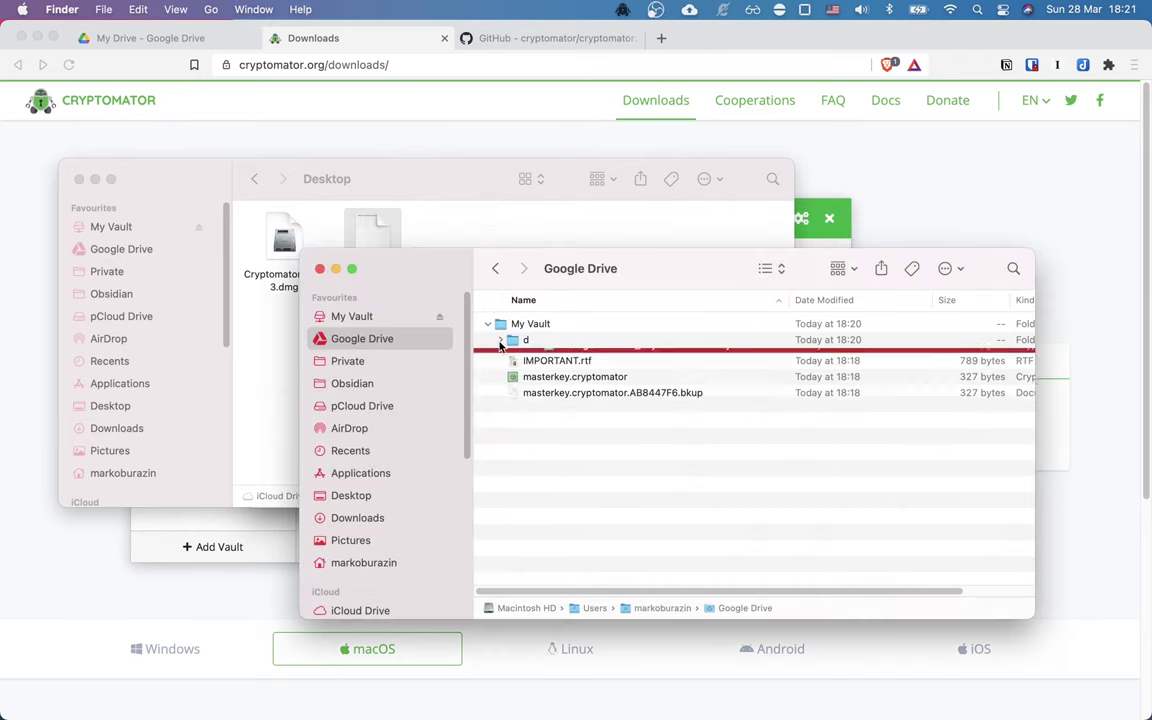
{"action": "double_click", "coordinate": [580, 357]}
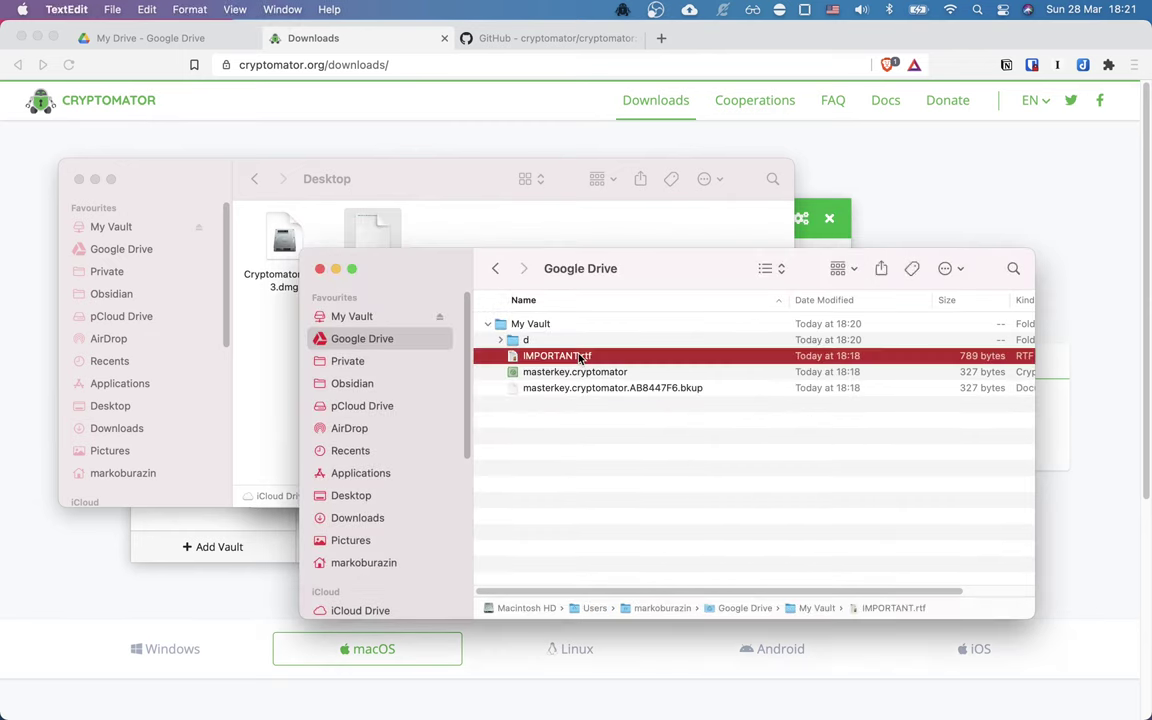
{"action": "left_click", "coordinate": [684, 265]}
{"action": "left_click_drag", "start_coordinate": [684, 265], "coordinate": [884, 268]}
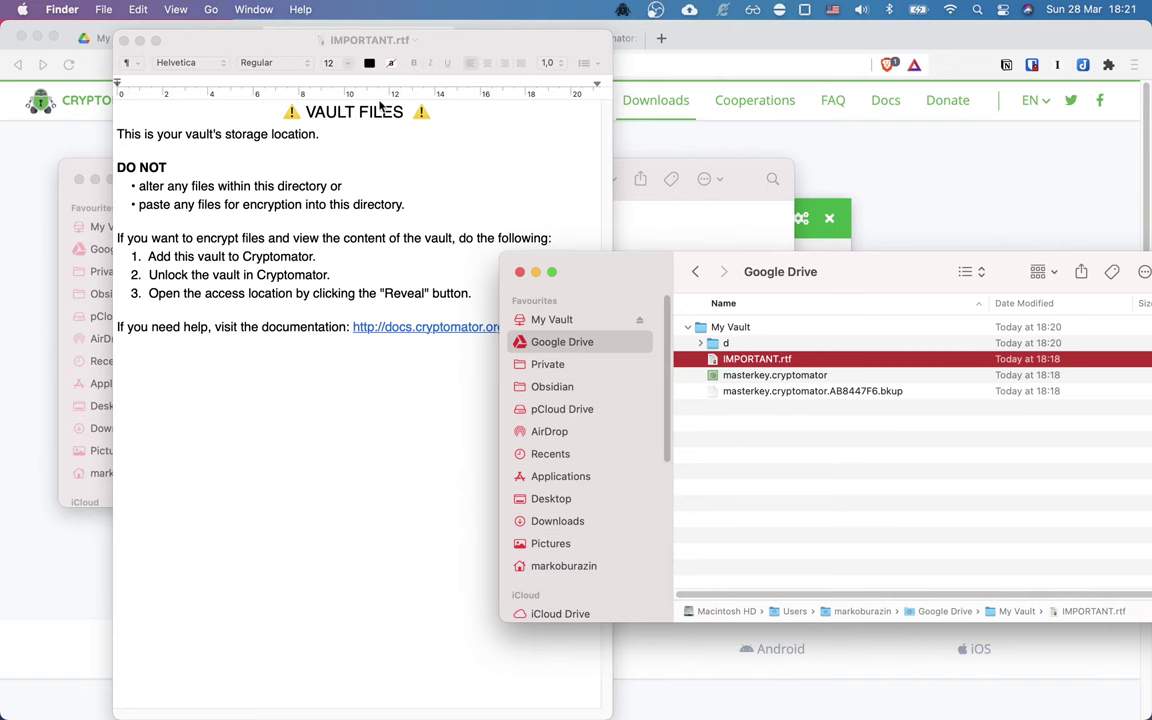
Move the IMPORTANT.rtf note left, highlight its two DO NOT bullets, and bring up the Desktop folder
{"action": "left_click", "coordinate": [447, 41]}
{"action": "left_click_drag", "start_coordinate": [447, 41], "coordinate": [388, 41]}
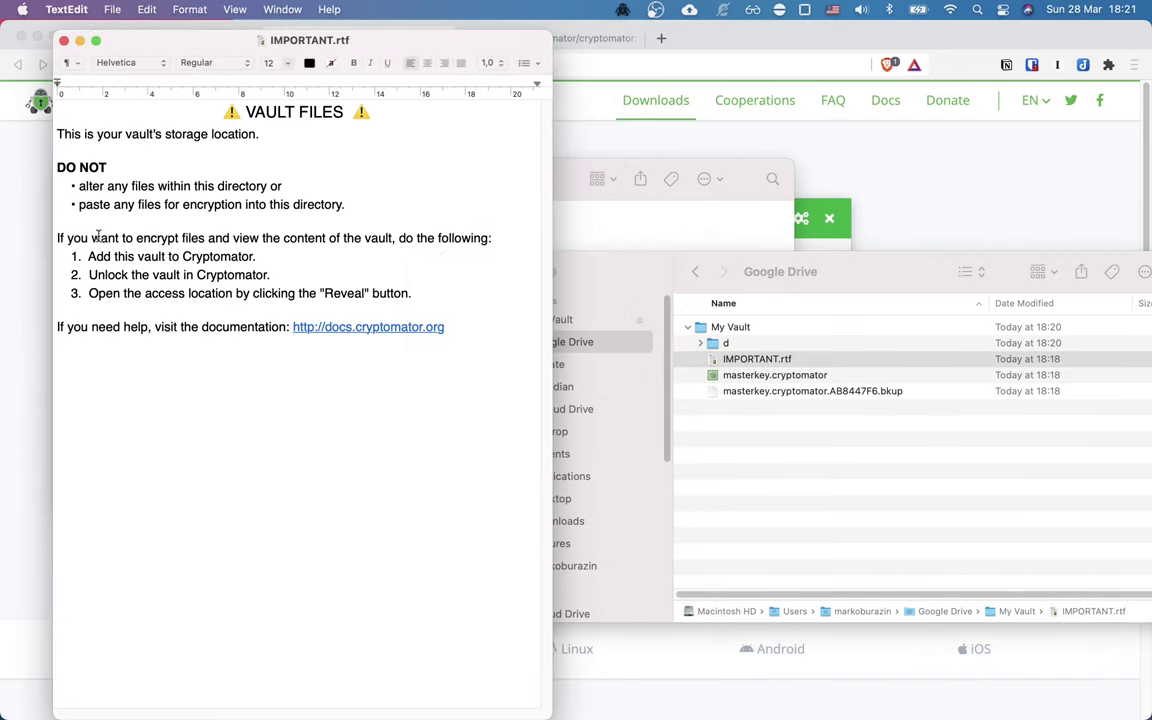
{"action": "left_click_drag", "start_coordinate": [89, 186], "coordinate": [290, 181]}
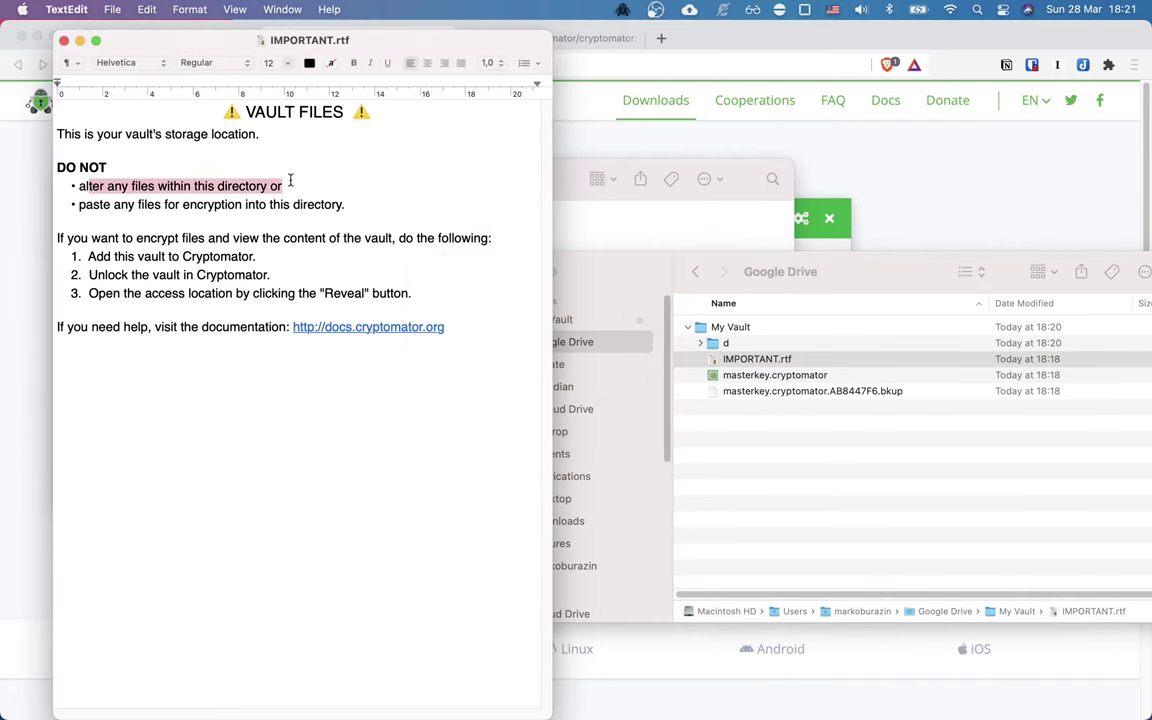
{"action": "left_click_drag", "start_coordinate": [92, 204], "coordinate": [343, 210]}
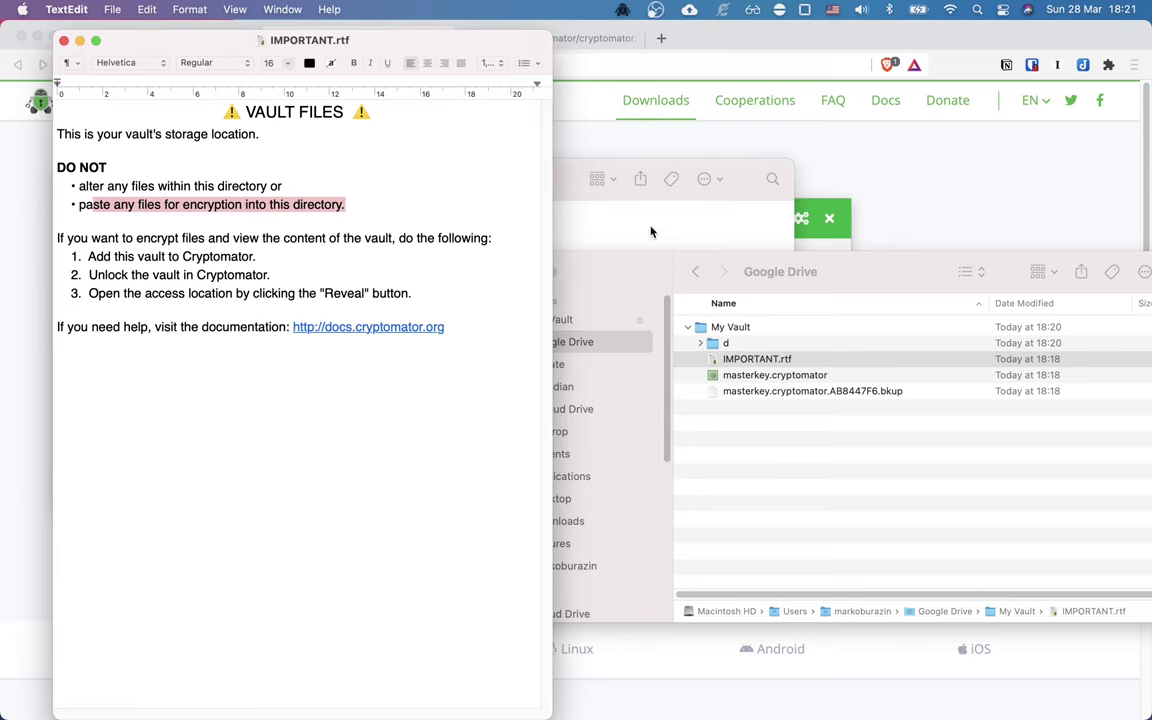
{"action": "double_click", "coordinate": [565, 174]}
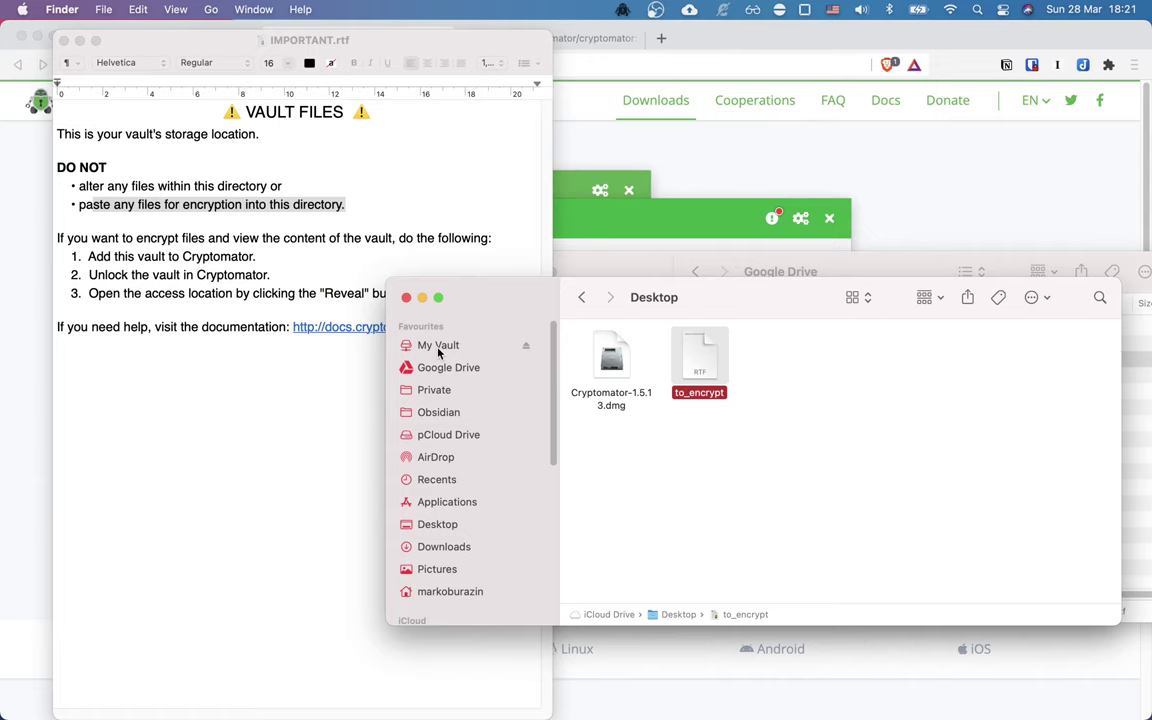
Open the unlocked My Vault drive from the Finder sidebar to view to_encrypt.rtf
{"action": "left_click", "coordinate": [438, 346]}
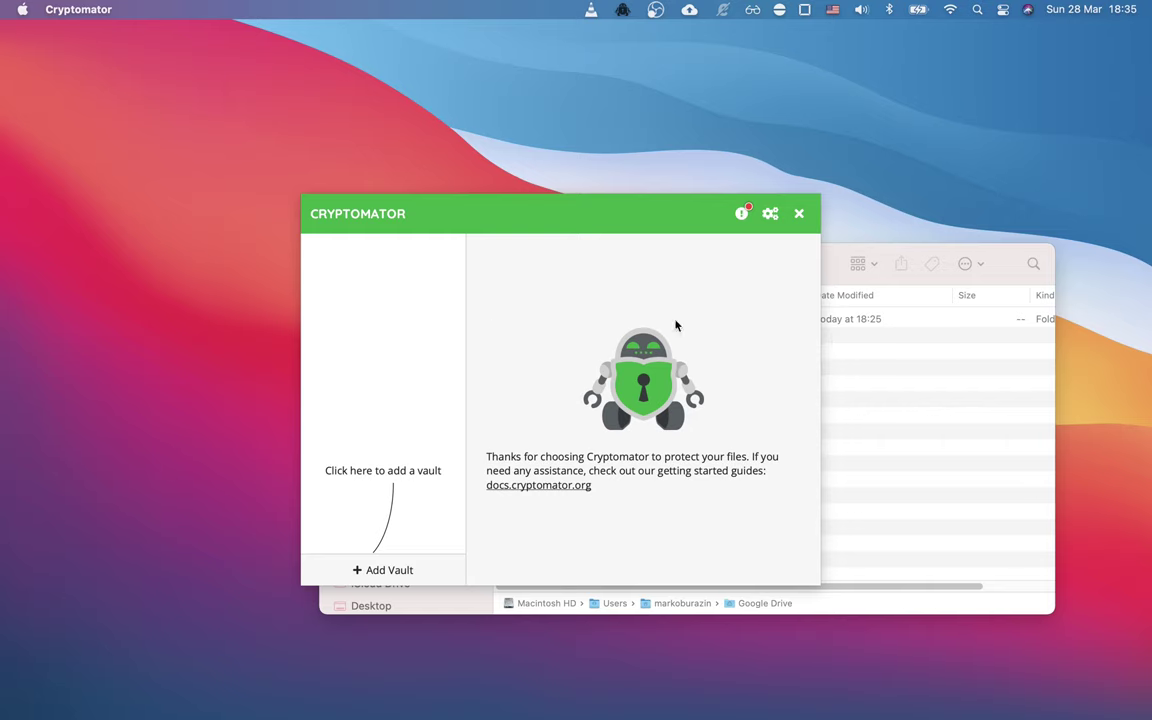
Reposition the Google Drive window and inspect My Vault's encrypted d folder contents
{"action": "left_click", "coordinate": [864, 263]}
{"action": "left_click", "coordinate": [706, 250]}
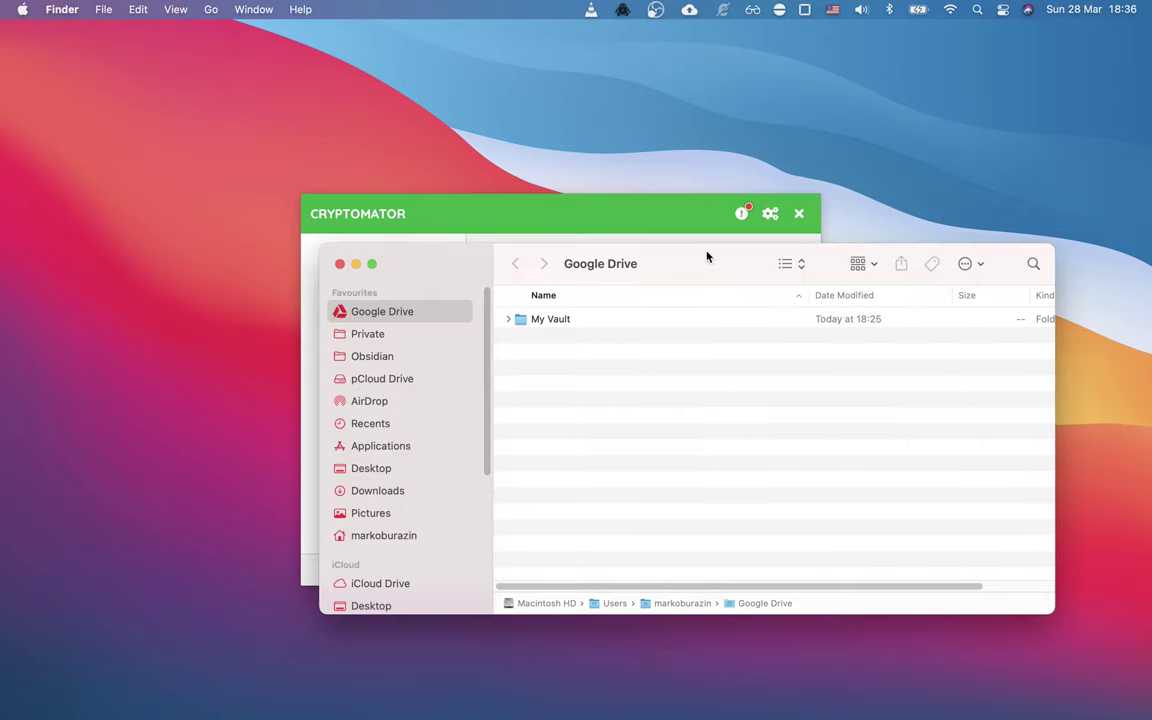
{"action": "left_click_drag", "start_coordinate": [638, 255], "coordinate": [716, 280]}
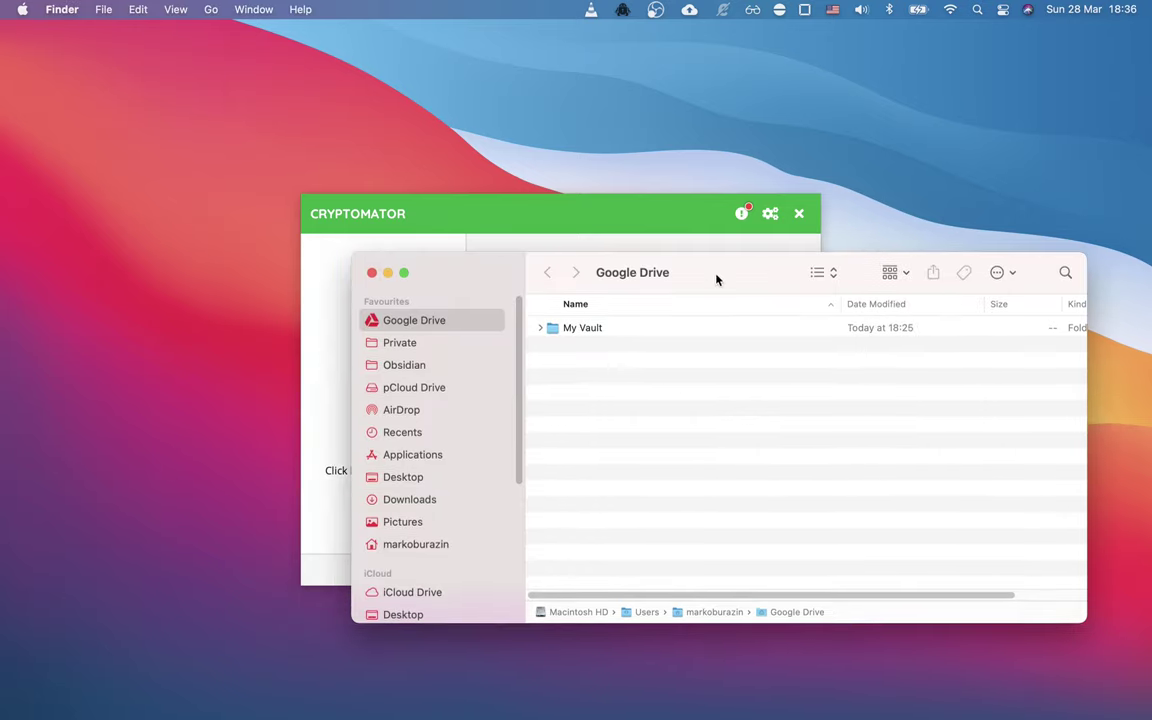
{"action": "left_click", "coordinate": [540, 328]}
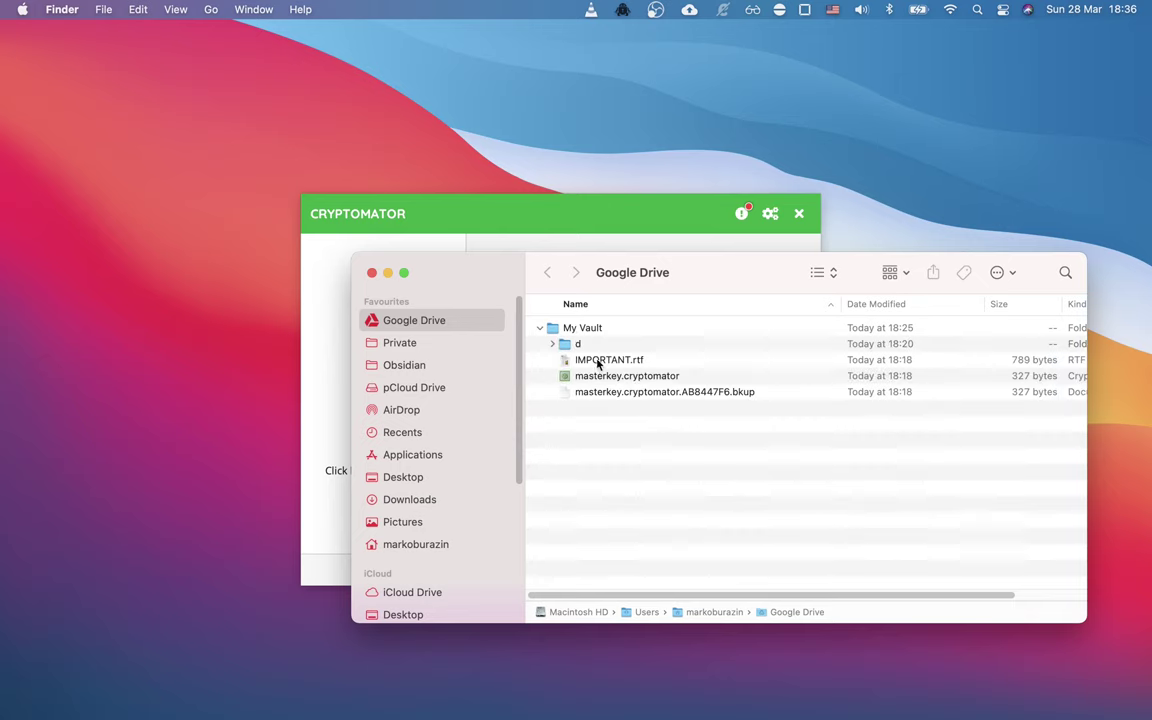
{"action": "left_click", "coordinate": [551, 344]}
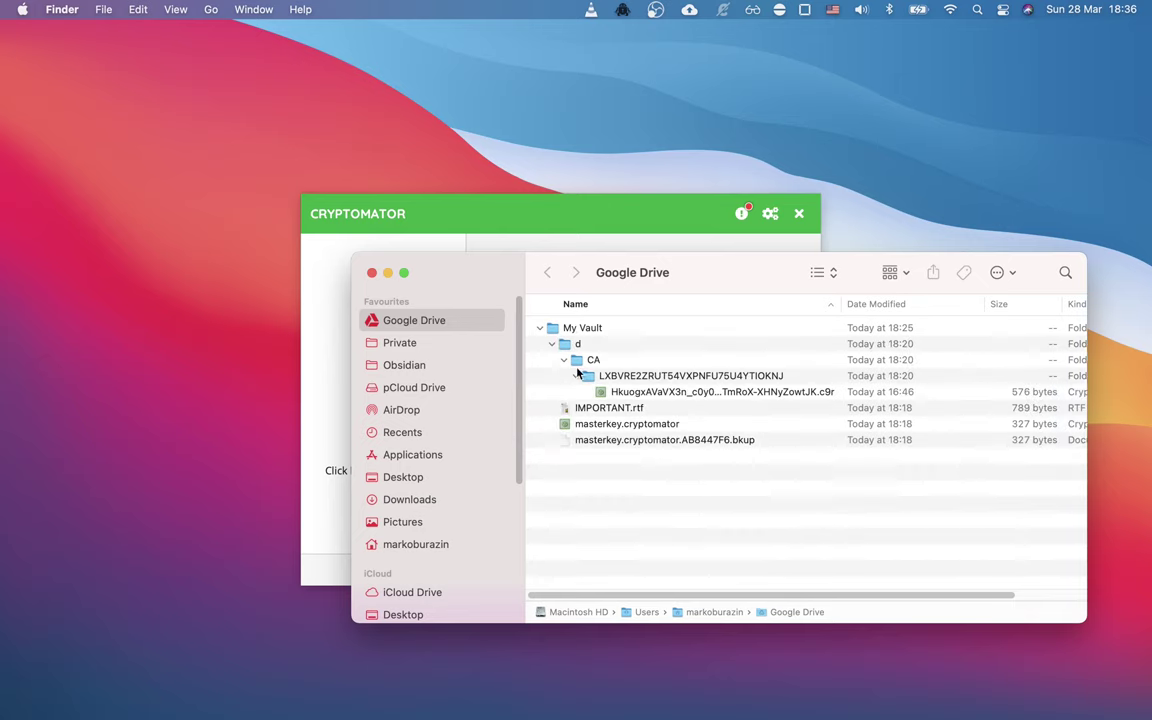
{"action": "left_click", "coordinate": [540, 329]}
Add the existing vault by choosing Google Drive > My Vault > masterkey.cryptomator
{"action": "left_click", "coordinate": [516, 214]}
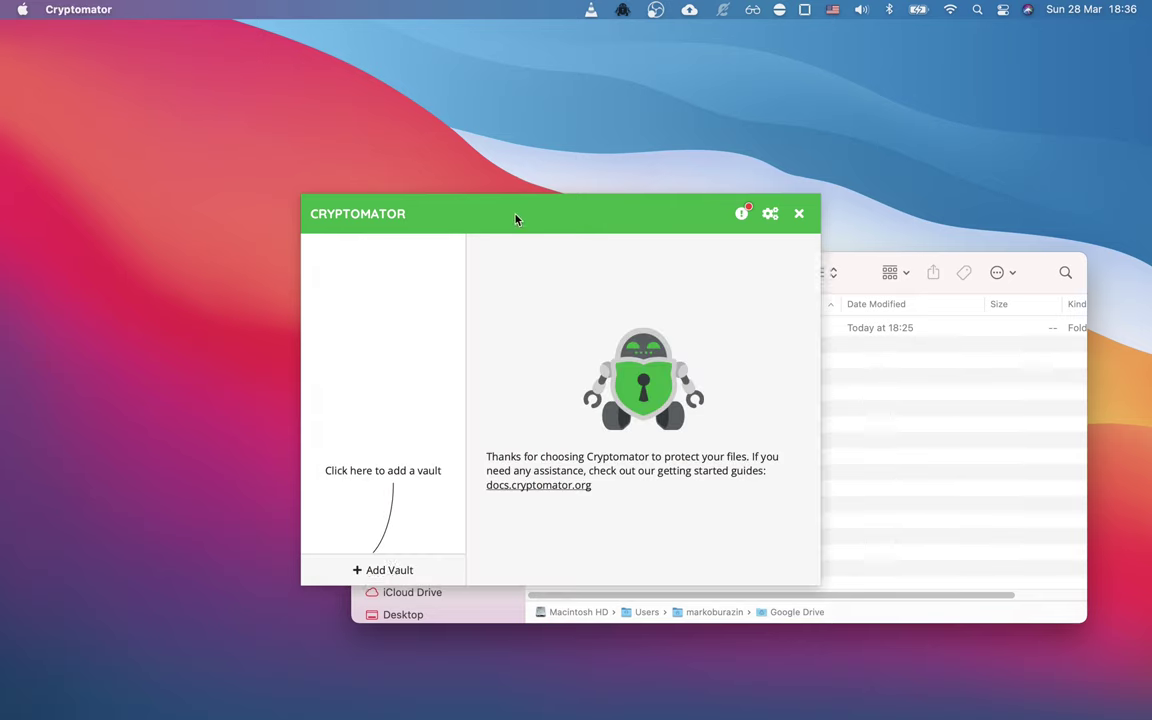
{"action": "left_click", "coordinate": [397, 572]}
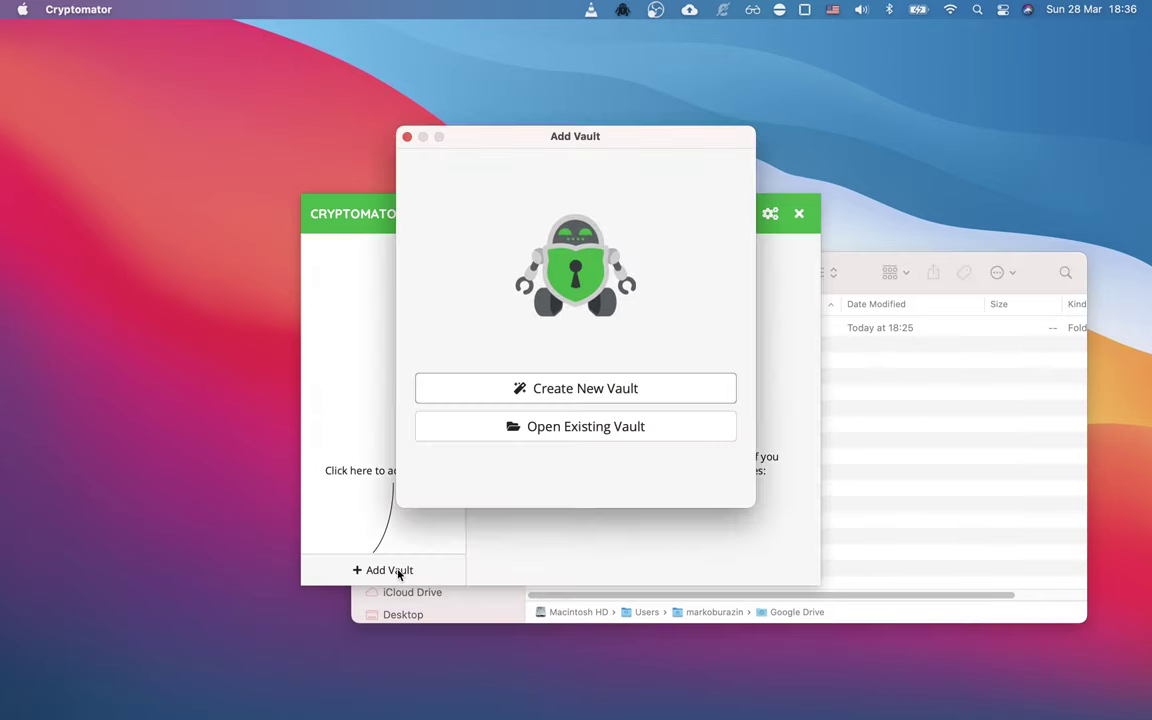
{"action": "left_click", "coordinate": [596, 437]}
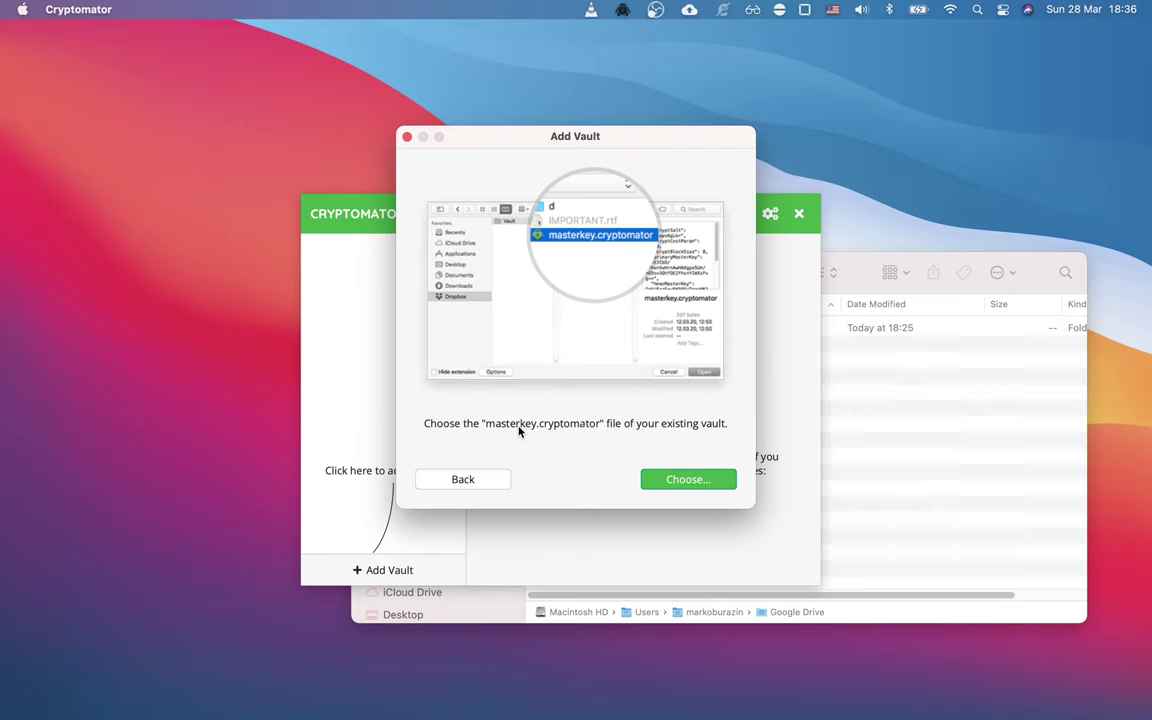
{"action": "left_click", "coordinate": [689, 481]}
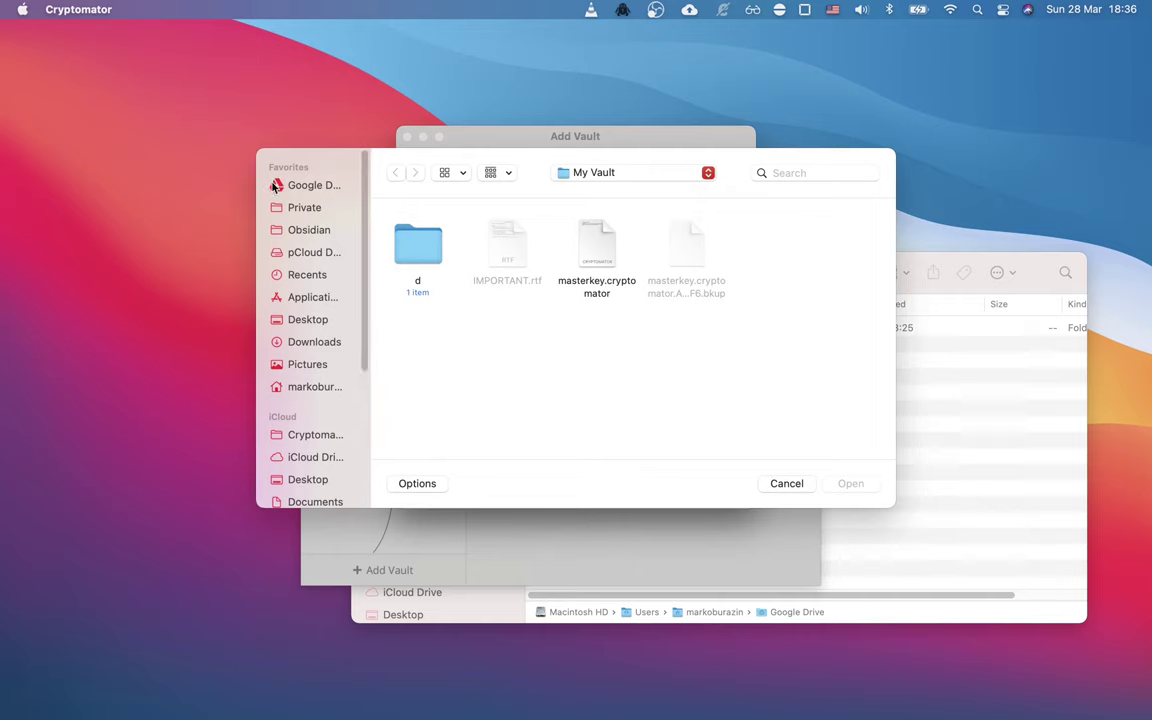
{"action": "left_click", "coordinate": [276, 186]}
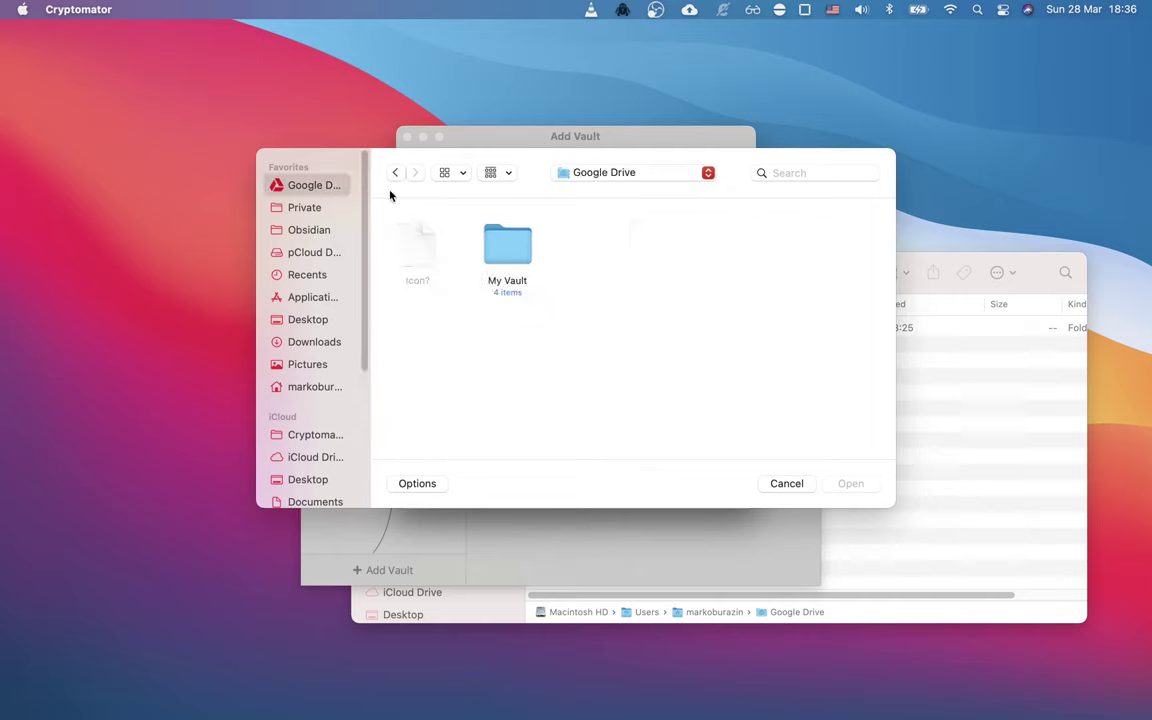
{"action": "double_click", "coordinate": [510, 256]}
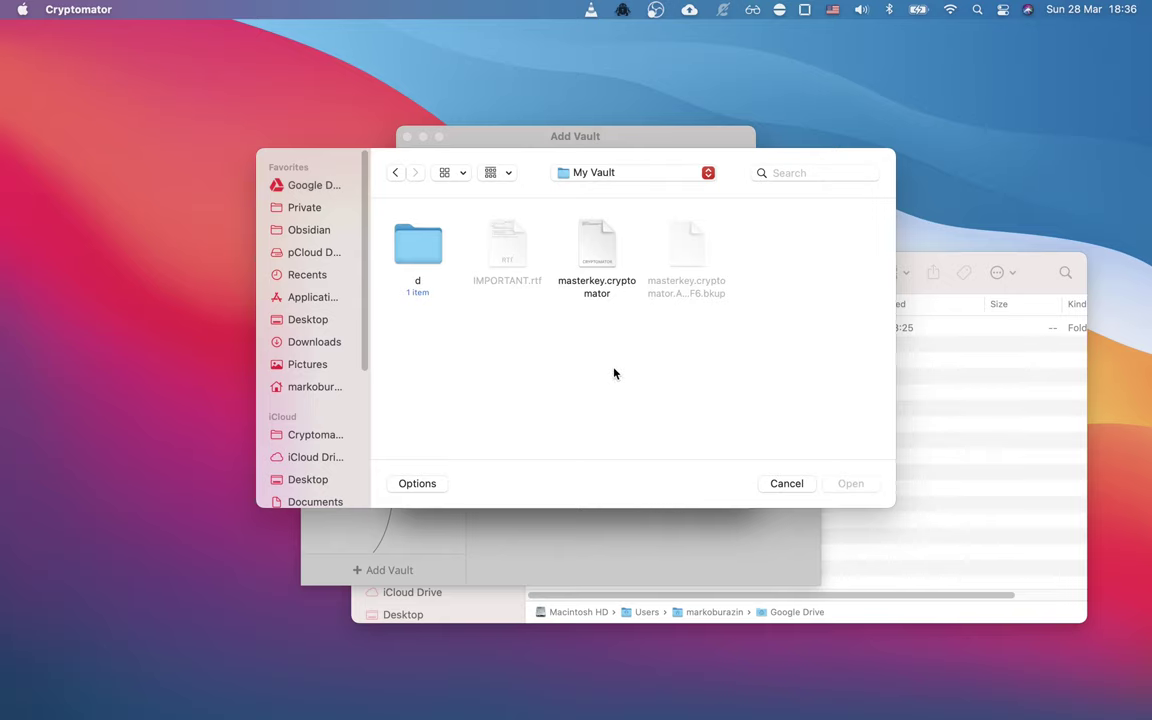
{"action": "double_click", "coordinate": [601, 258]}
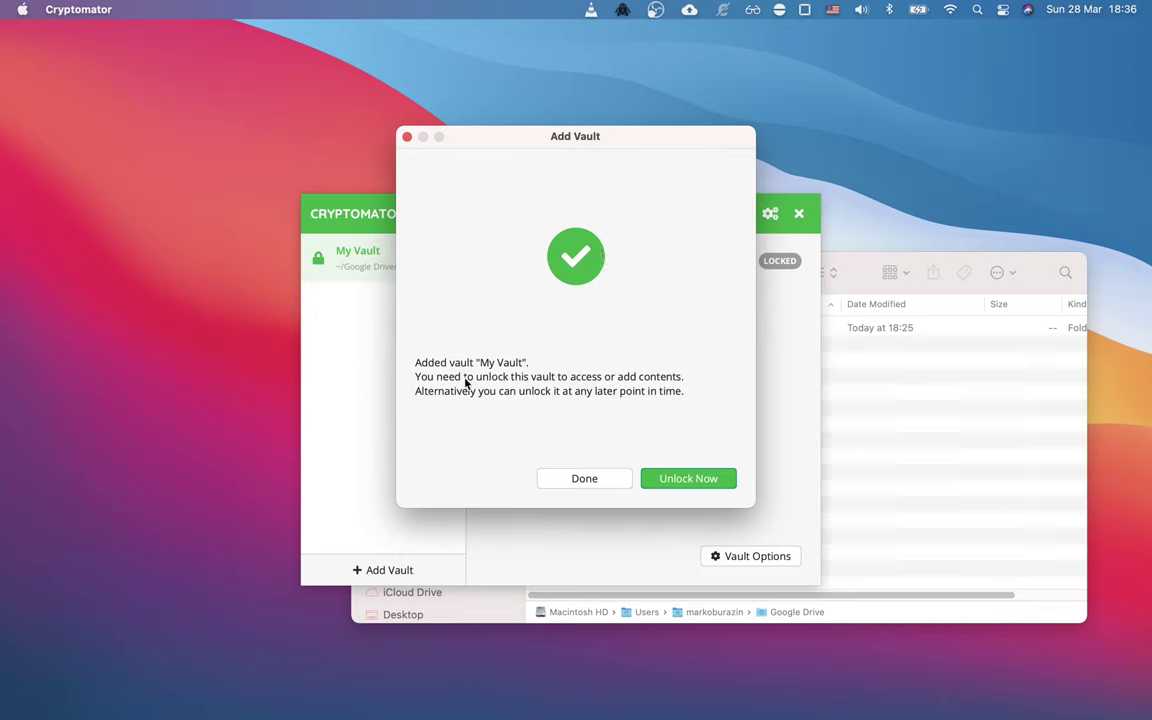
Unlock the re-added My Vault by entering the vault password
{"action": "left_click", "coordinate": [688, 479]}
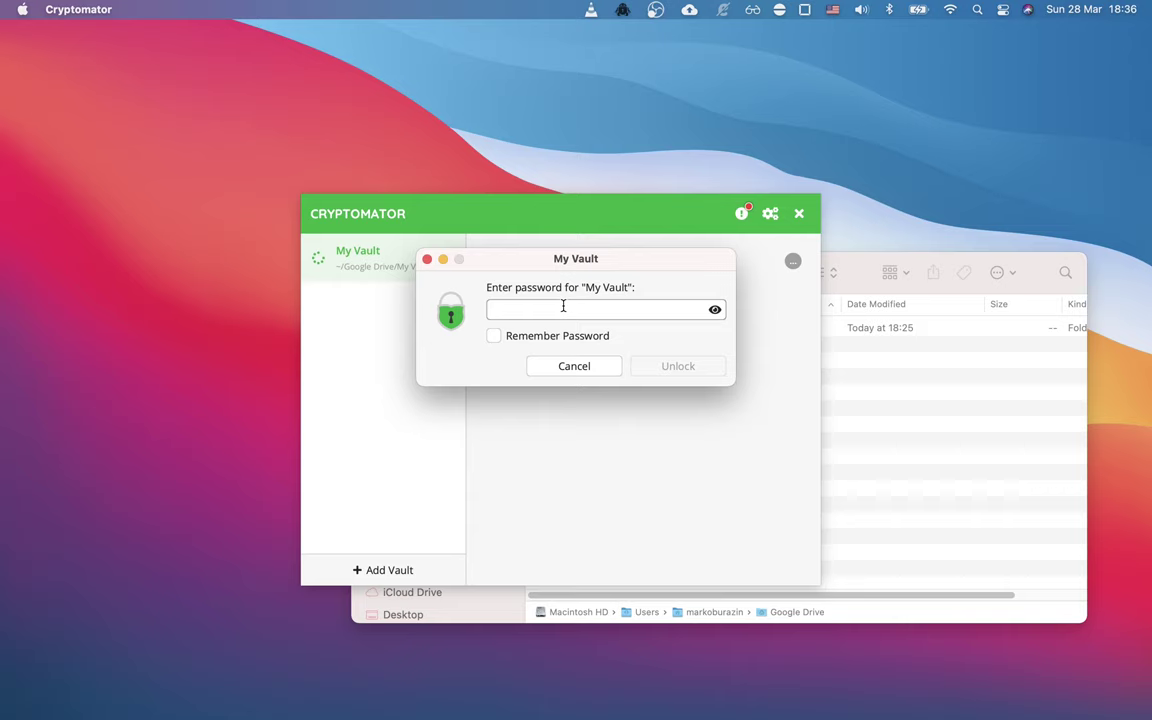
{"action": "type", "text": "••••••"}
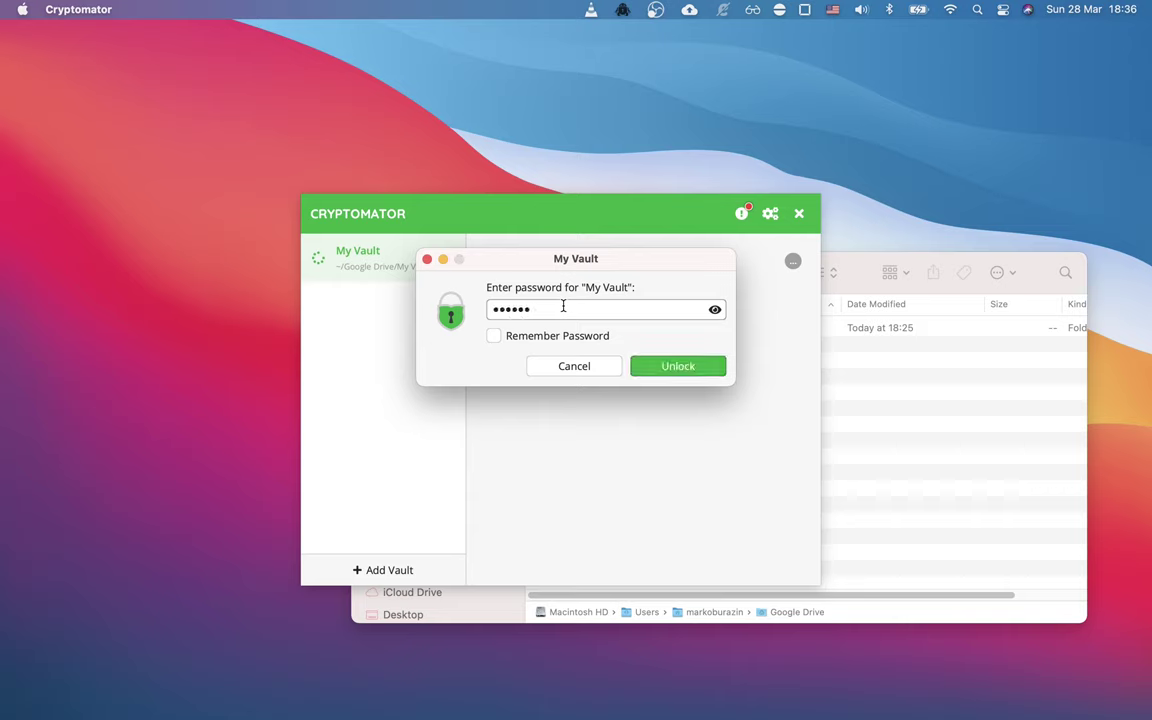
{"action": "type", "text": "•••••••••••"}
{"action": "left_click", "coordinate": [686, 368]}
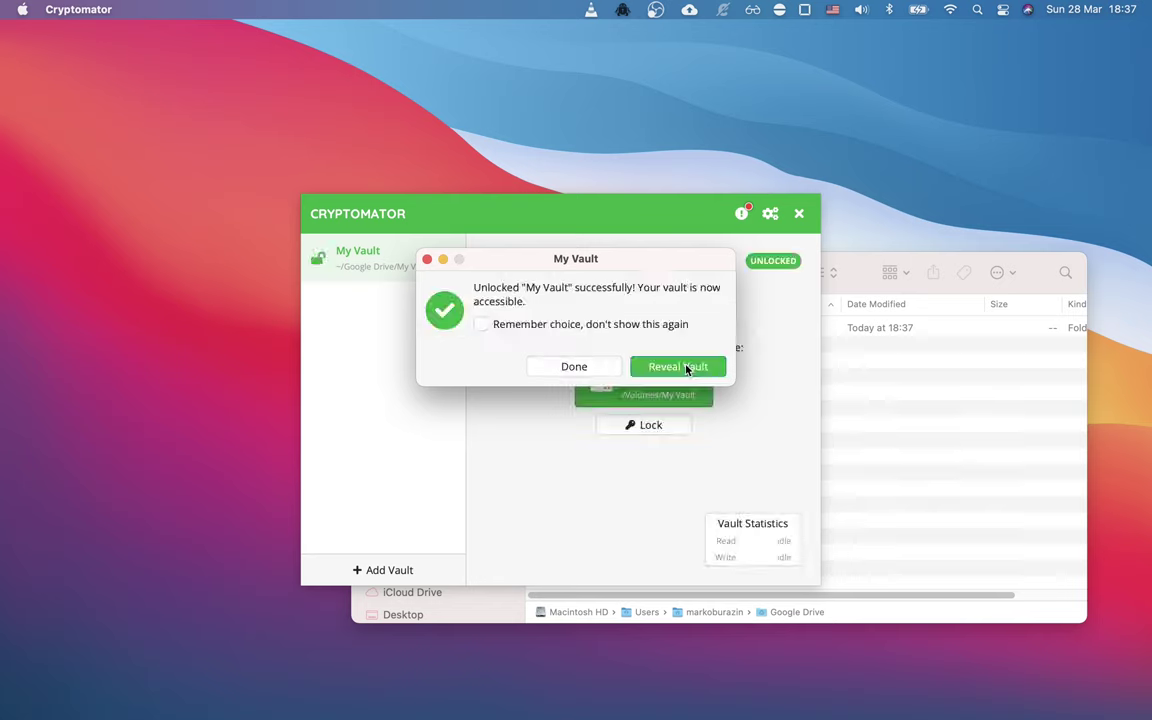
Reveal the vault in Finder and open to_encrypt.rtf to read its decrypted text
{"action": "left_click", "coordinate": [657, 370]}
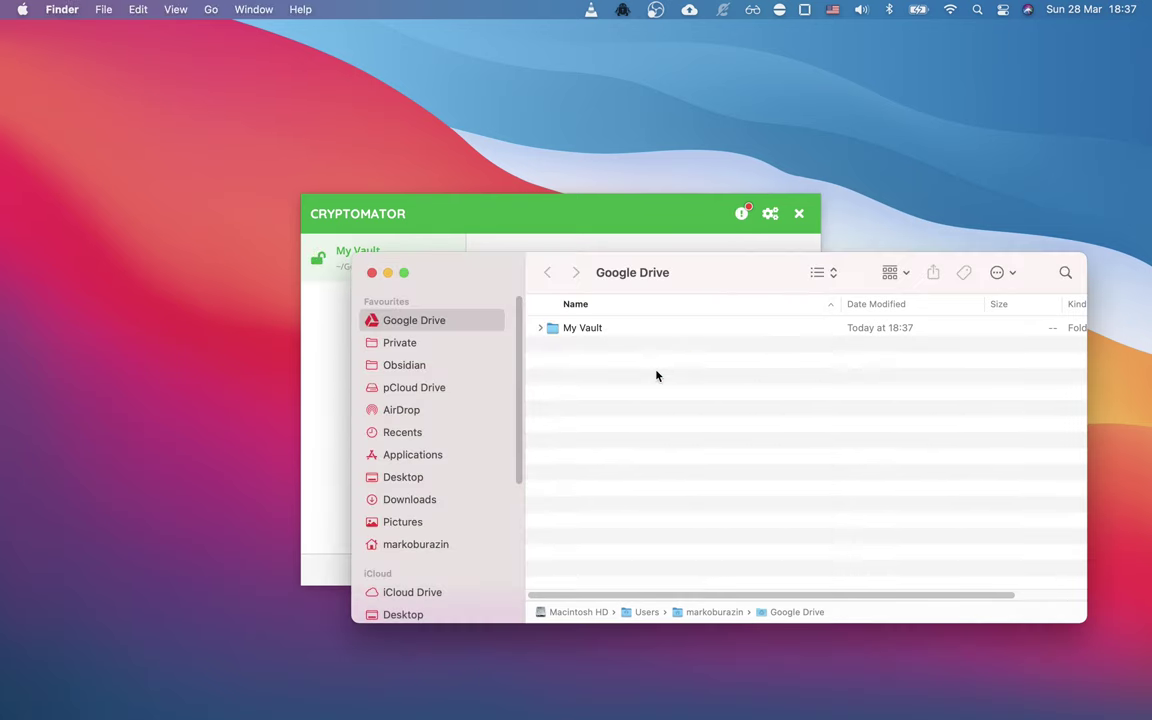
{"action": "left_click_drag", "start_coordinate": [699, 293], "coordinate": [628, 234]}
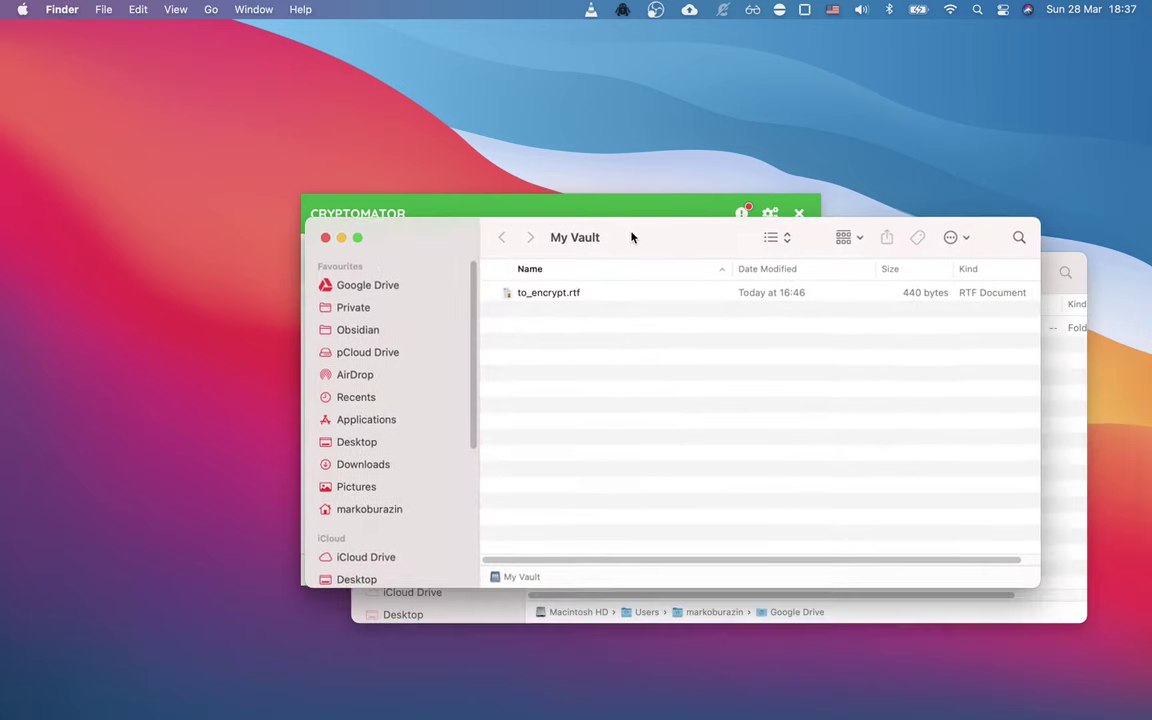
{"action": "left_click", "coordinate": [566, 297]}
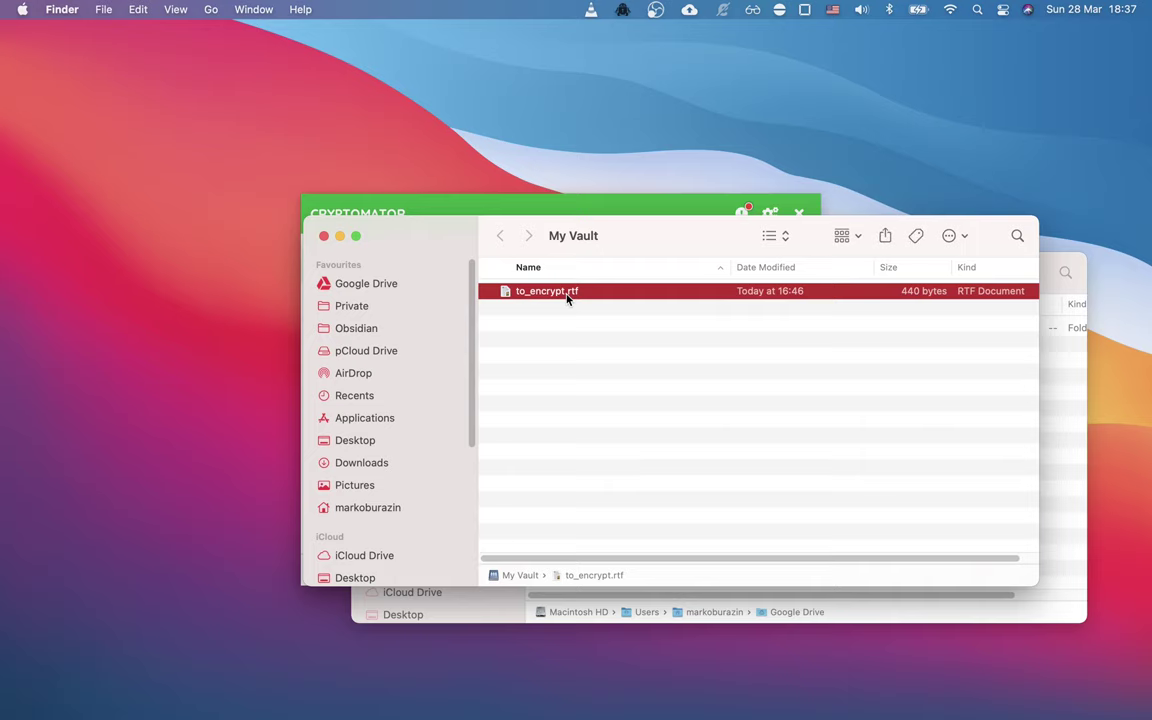
{"action": "double_click", "coordinate": [566, 297]}
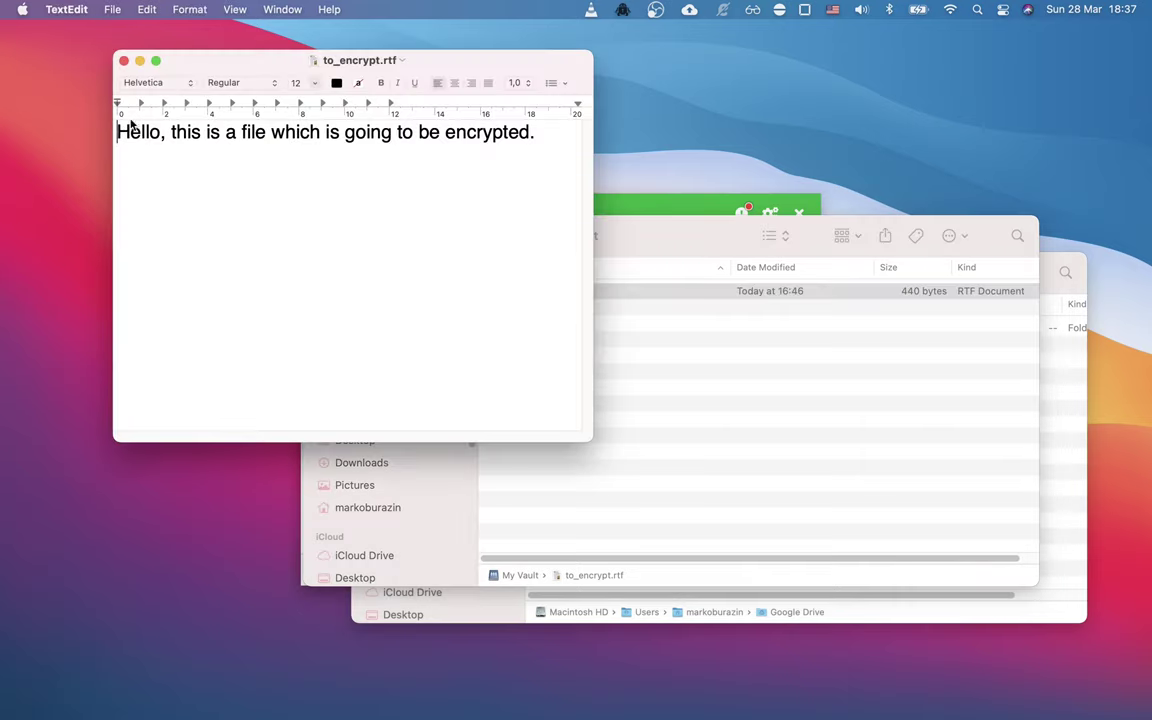
{"action": "mouse_move", "coordinate": [119, 132]}
{"action": "left_mouse_down"}
{"action": "mouse_move", "coordinate": [555, 139]}
{"action": "mouse_move", "coordinate": [120, 132]}
{"action": "left_mouse_up"}
{"action": "left_click", "coordinate": [190, 128]}
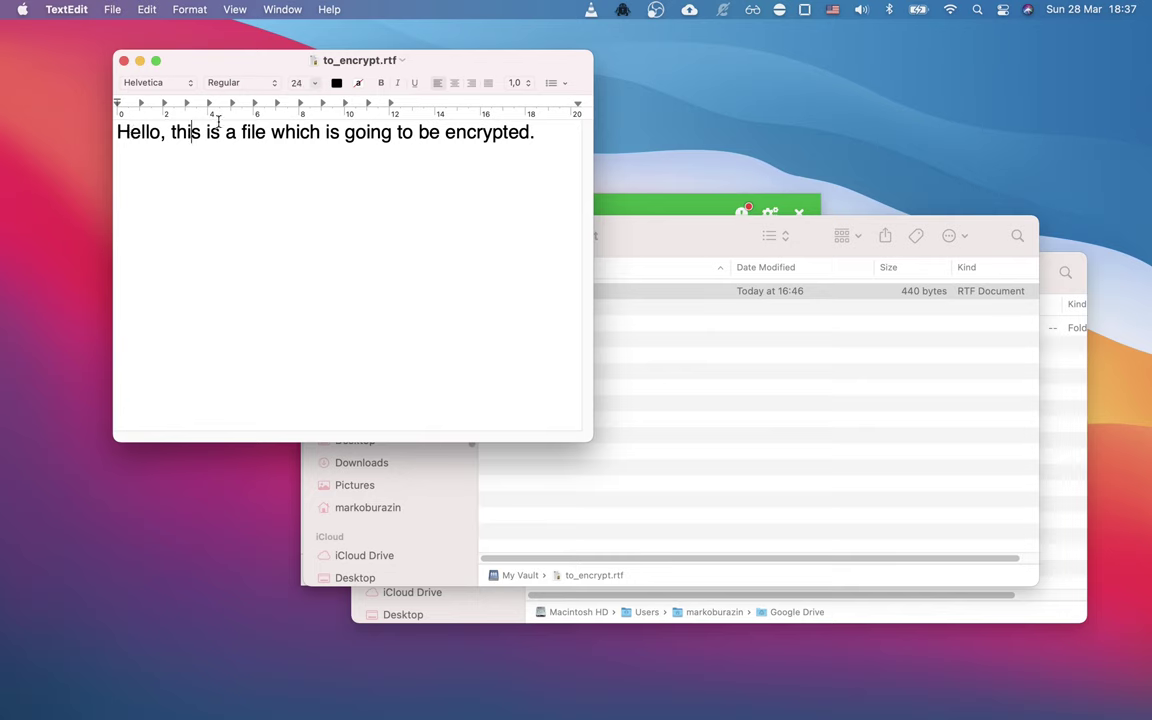